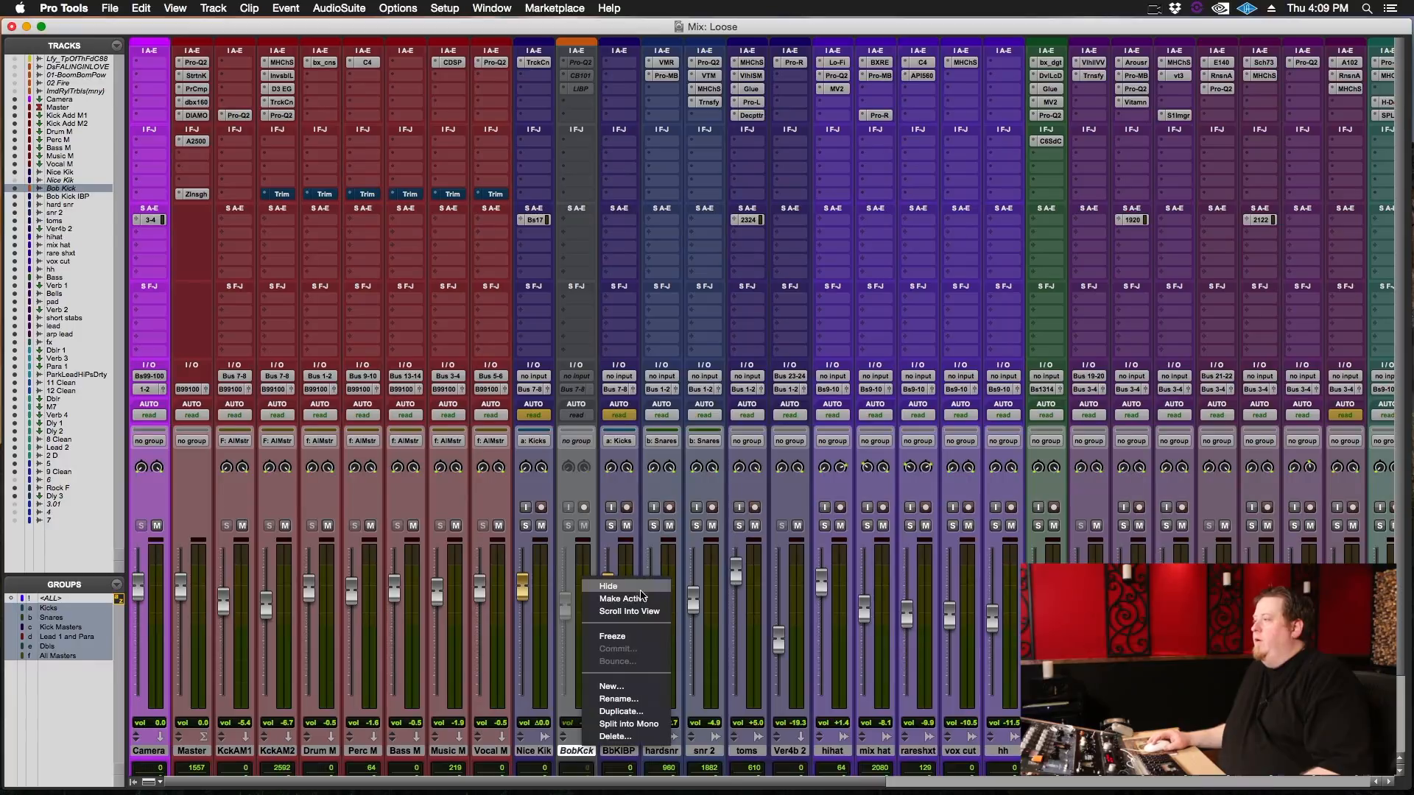
# Make the inactive Bob Kick track active, and set the Nice Kik and Bob Kick IBP tracks to medium height in the Edit window.
pyautogui.click(641, 593)
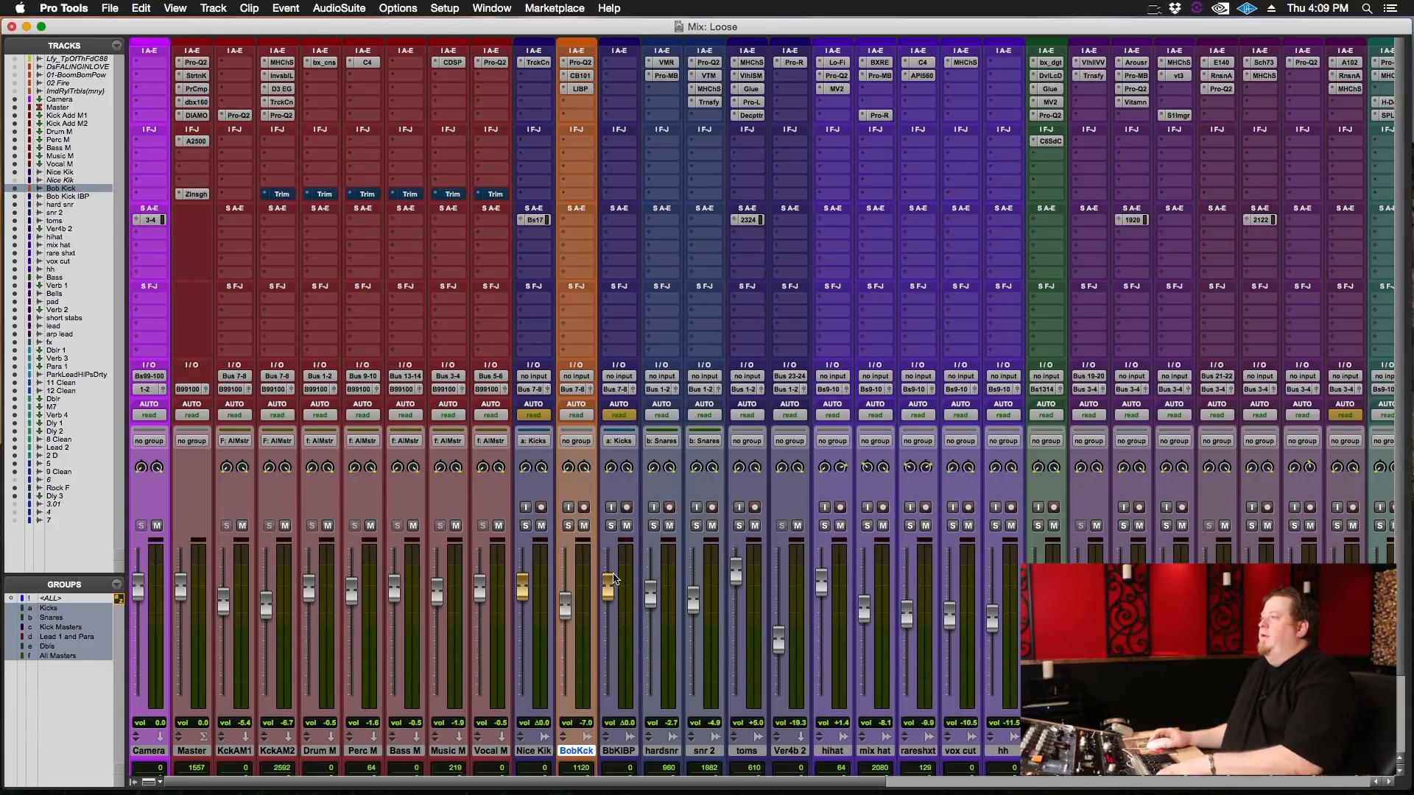
pyautogui.press('super+equal')
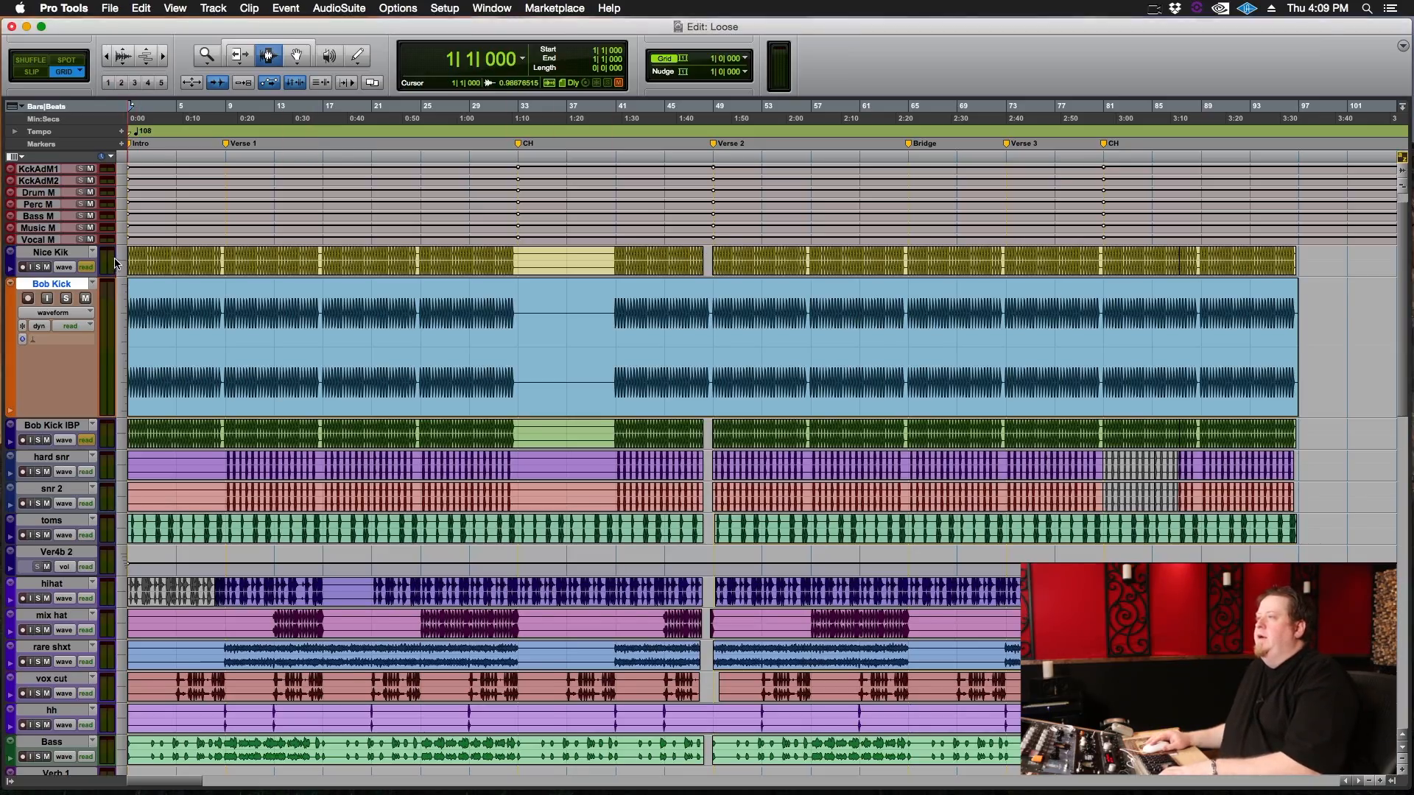
pyautogui.hotkey('ctrl', 'Up')
pyautogui.click(123, 500)
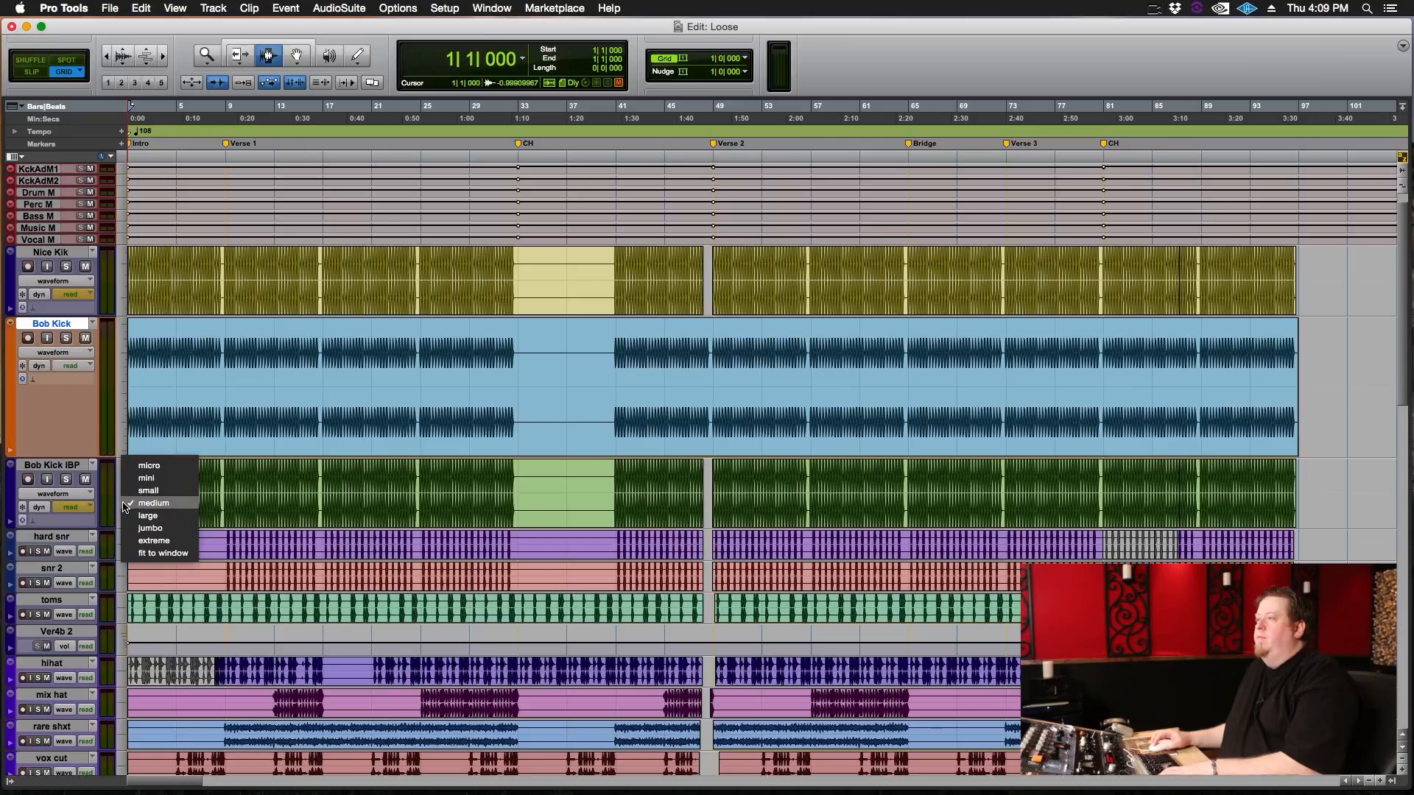
pyautogui.click(124, 503)
# Set the Bob Kick track to medium height and the Nice Kik and Bob Kick IBP tracks to micro height.
pyautogui.click(126, 380)
pyautogui.click(144, 347)
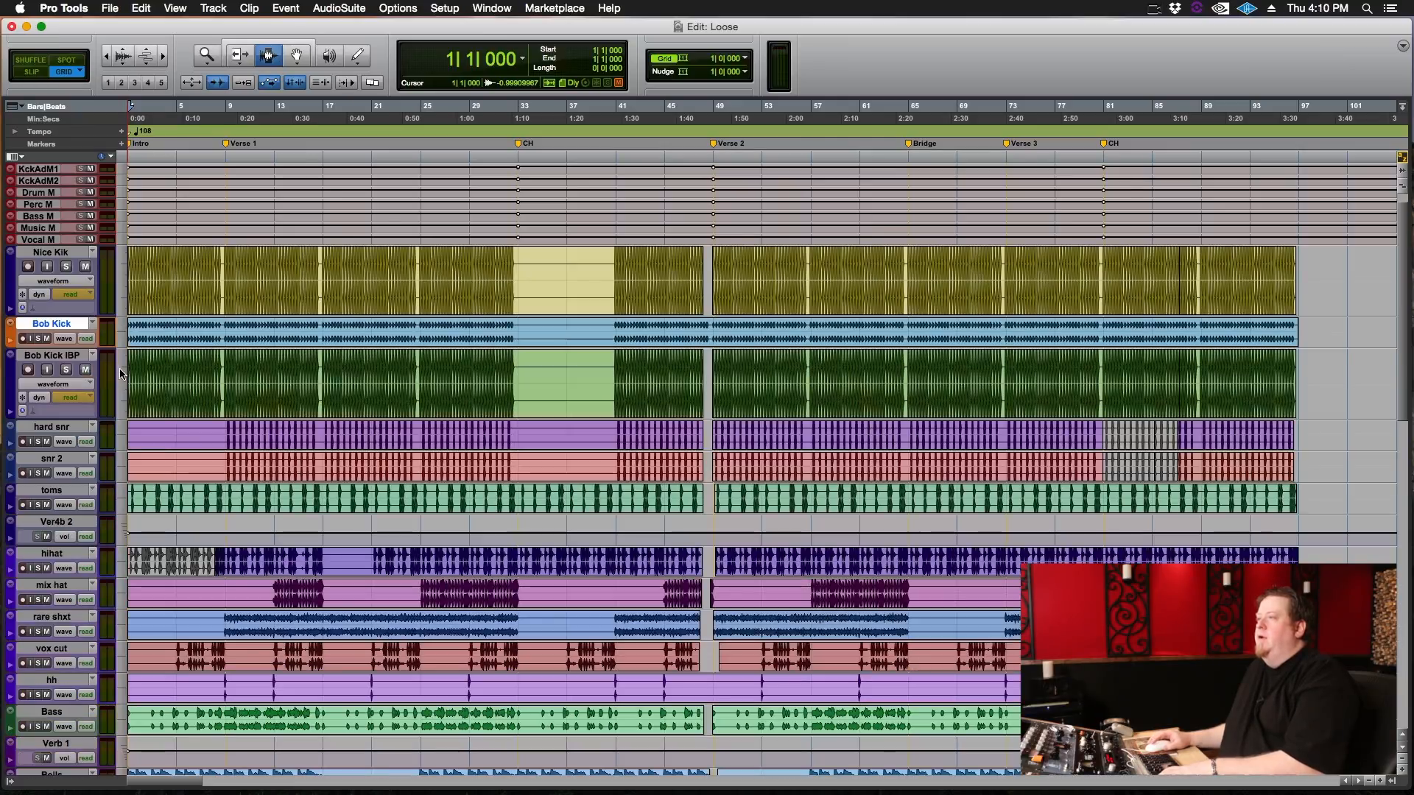
pyautogui.click(127, 333)
pyautogui.click(154, 349)
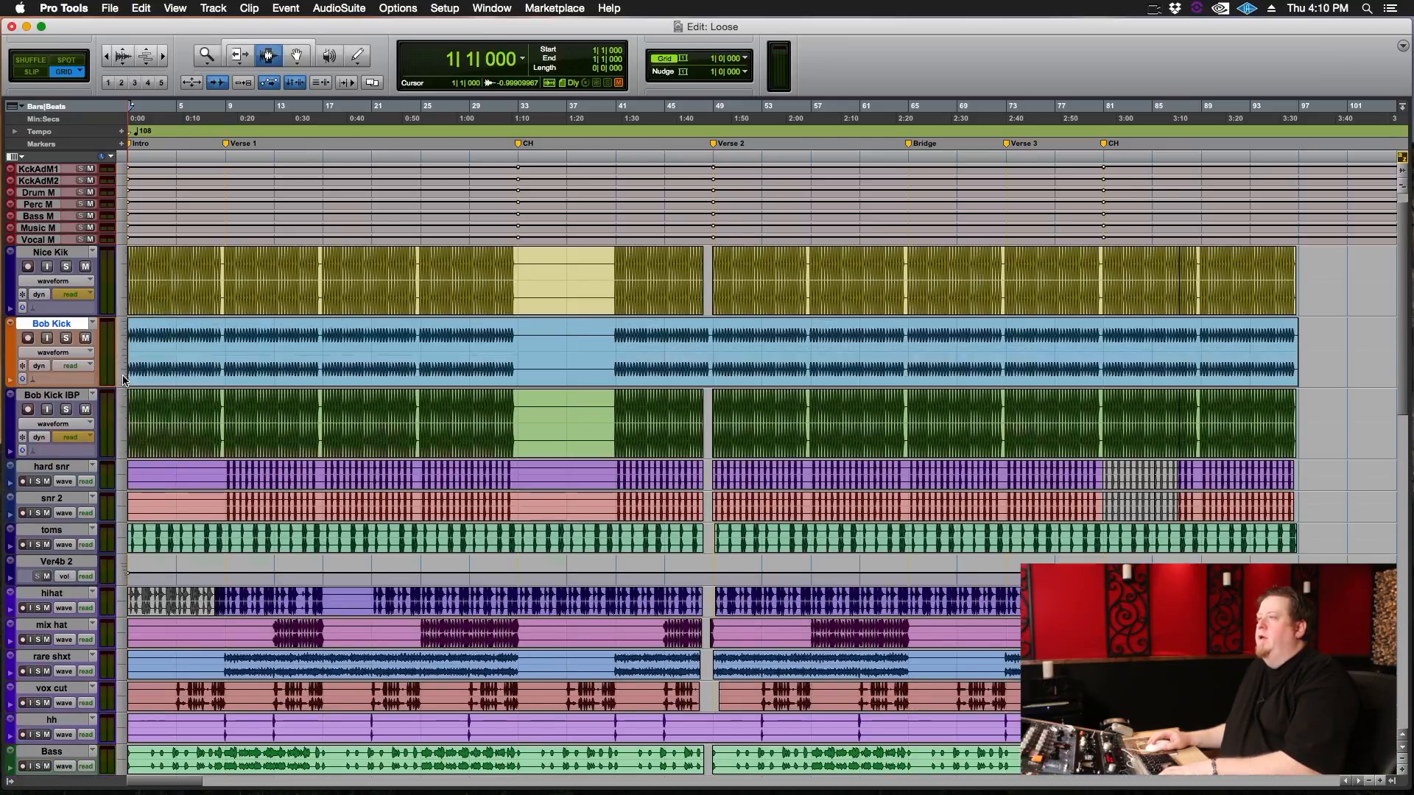
pyautogui.click(127, 392)
pyautogui.click(126, 392)
# In the Mix window, play and solo the Nice Kik track and inspect its TrackControl insert.
pyautogui.press('super+equal')
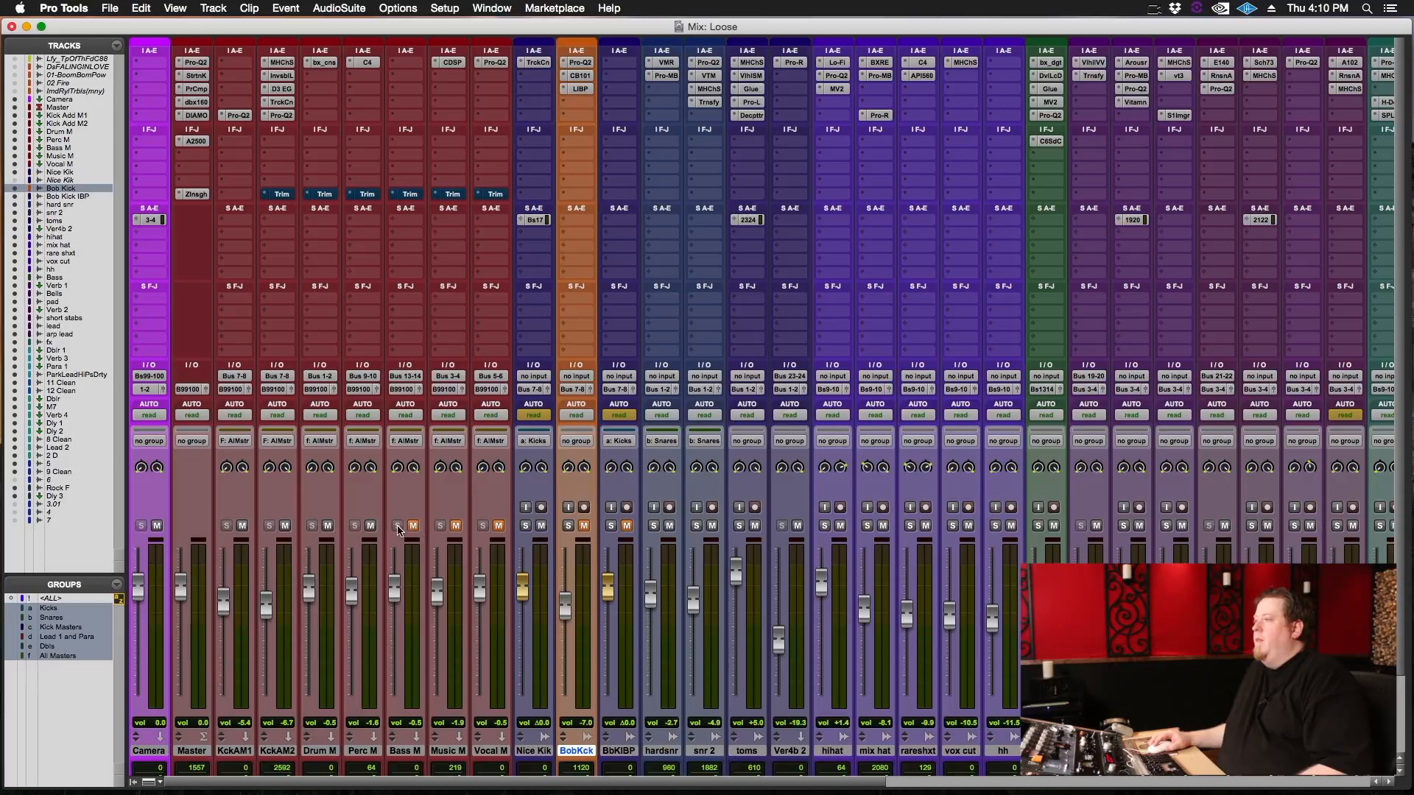
pyautogui.press('space')
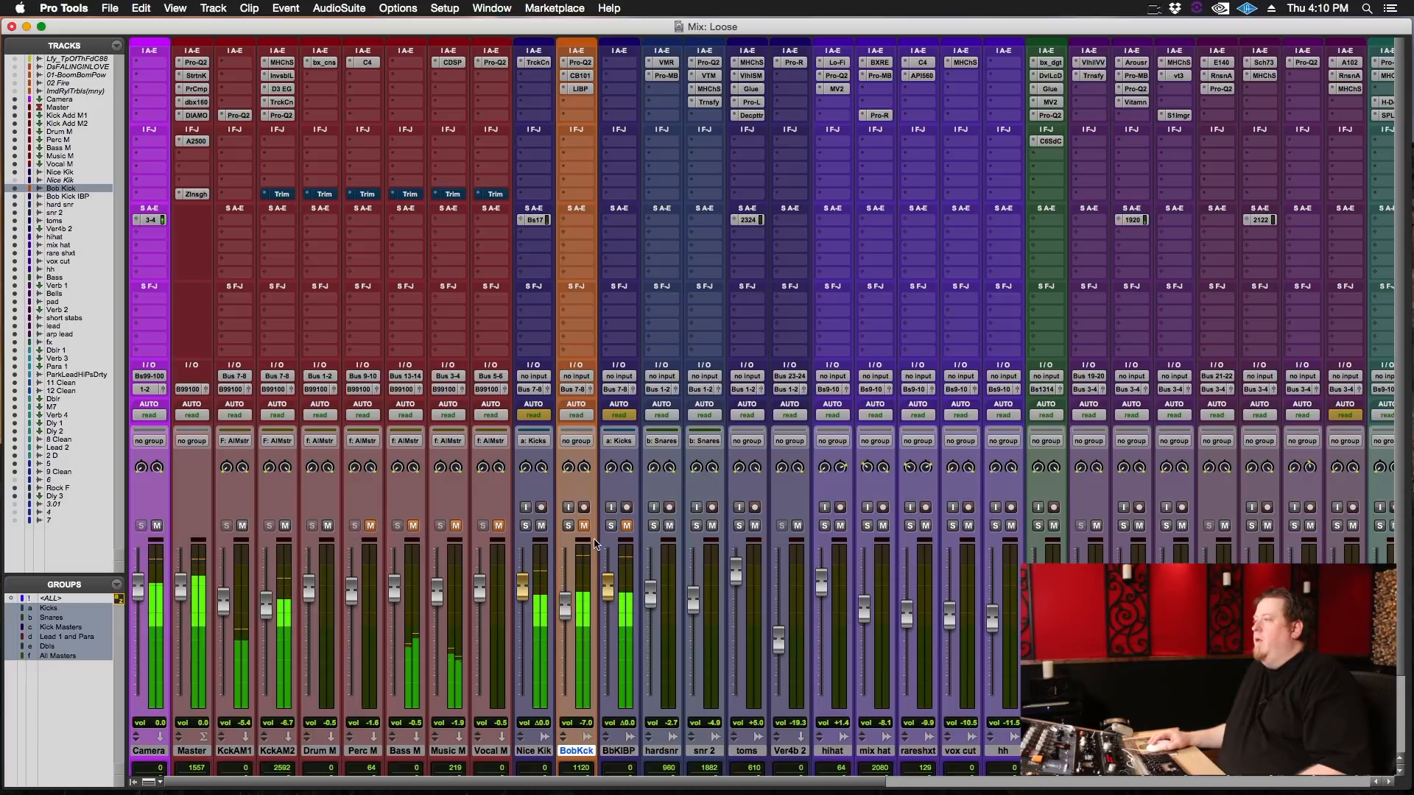
pyautogui.click(525, 526)
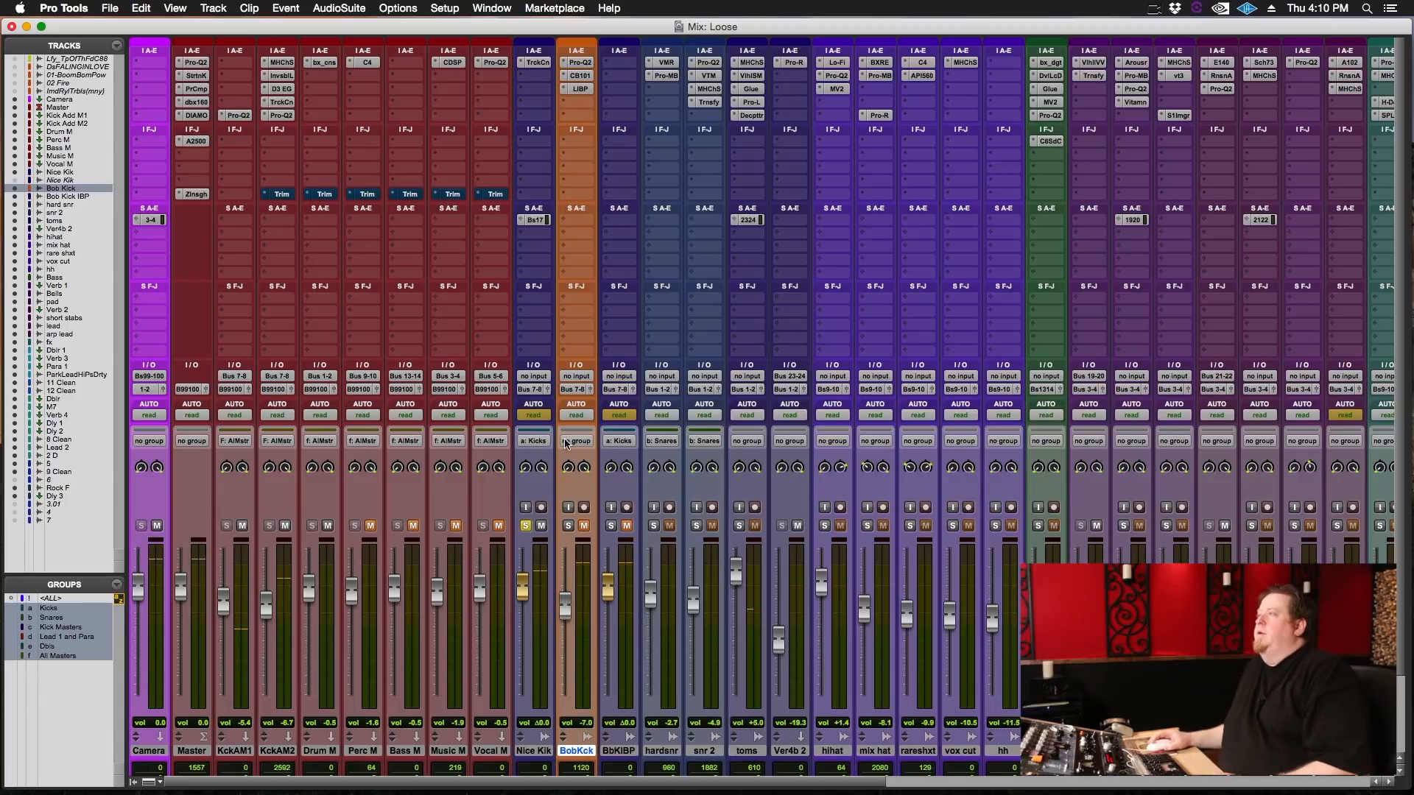
pyautogui.click(536, 63)
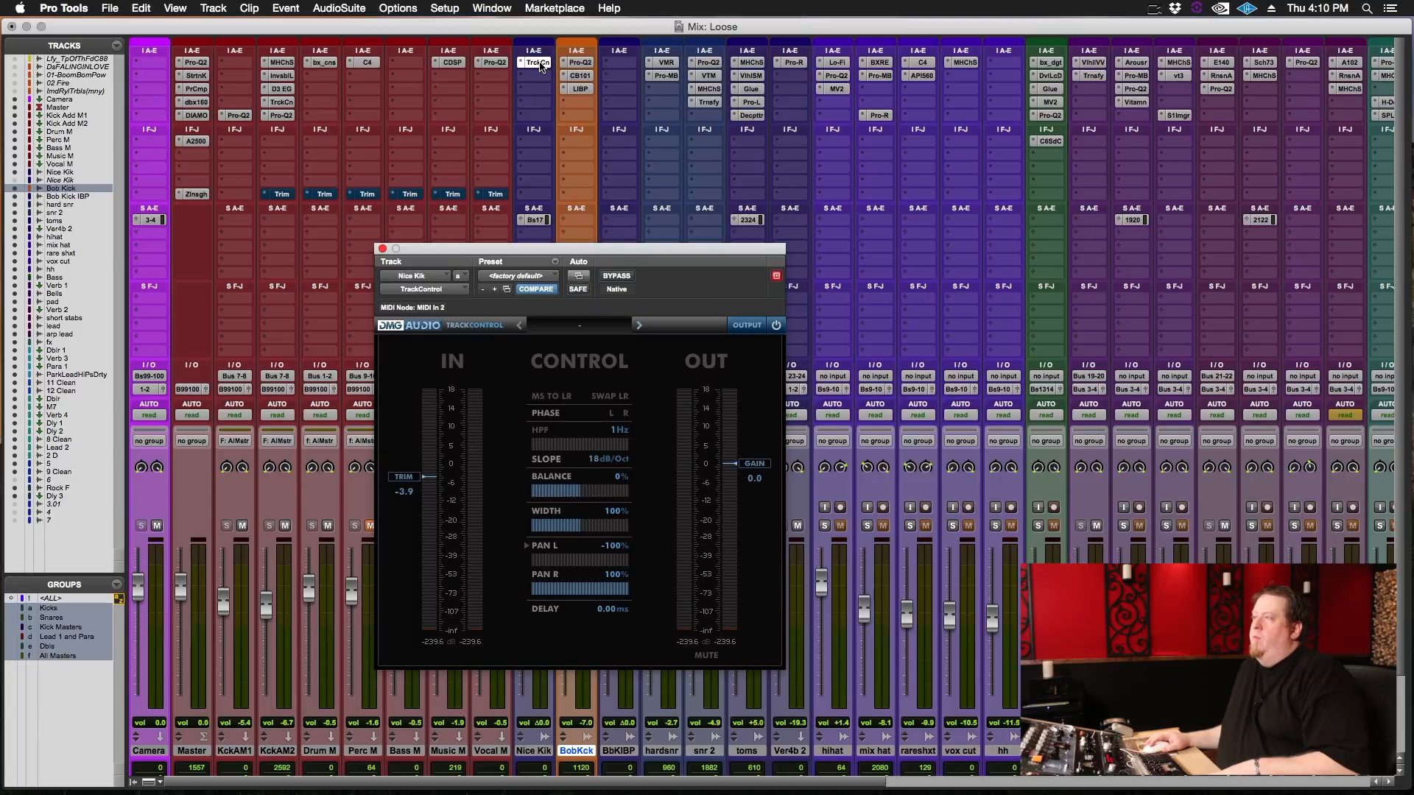
pyautogui.click(537, 63)
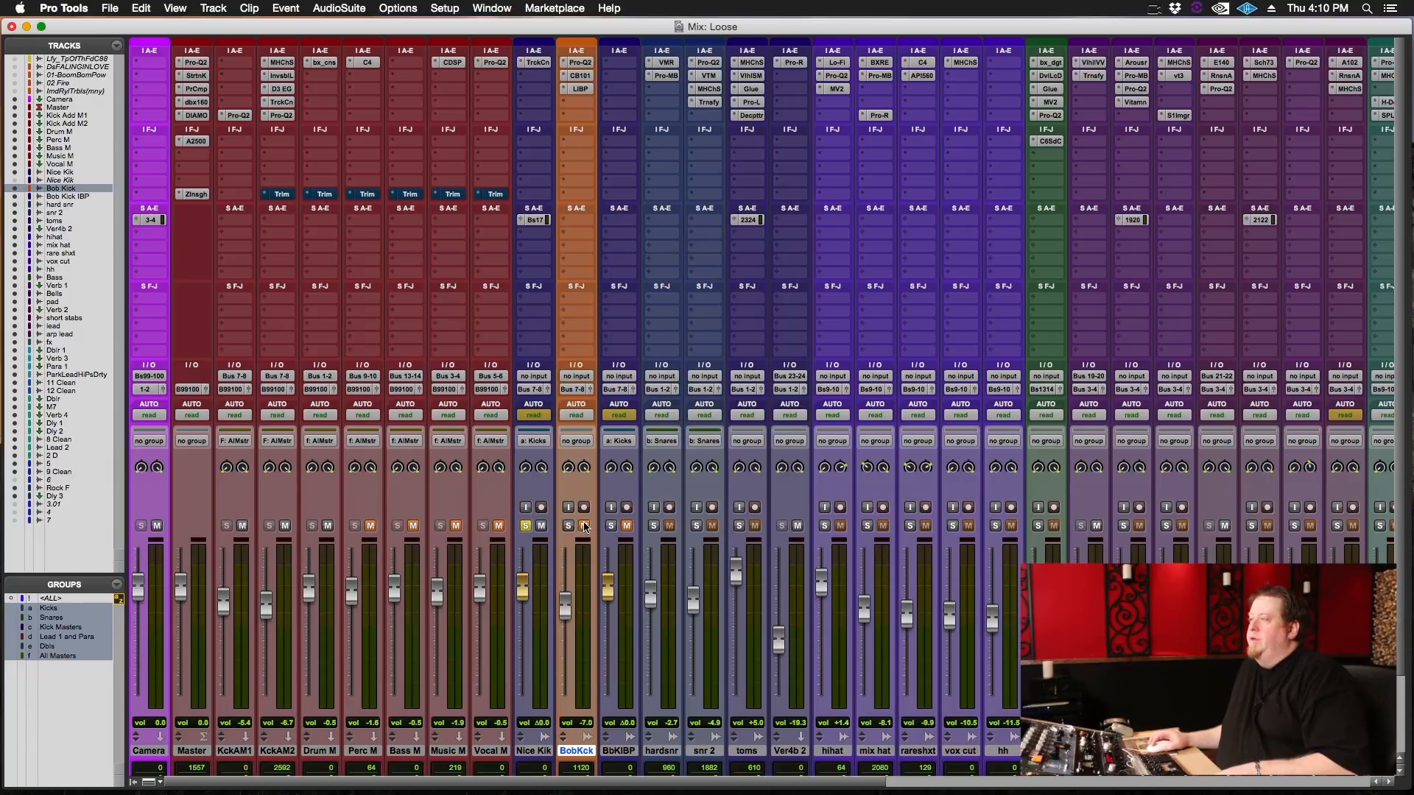
# Solo only the Bob Kick track with its three inserts bypassed and play it.
pyautogui.click(526, 525)
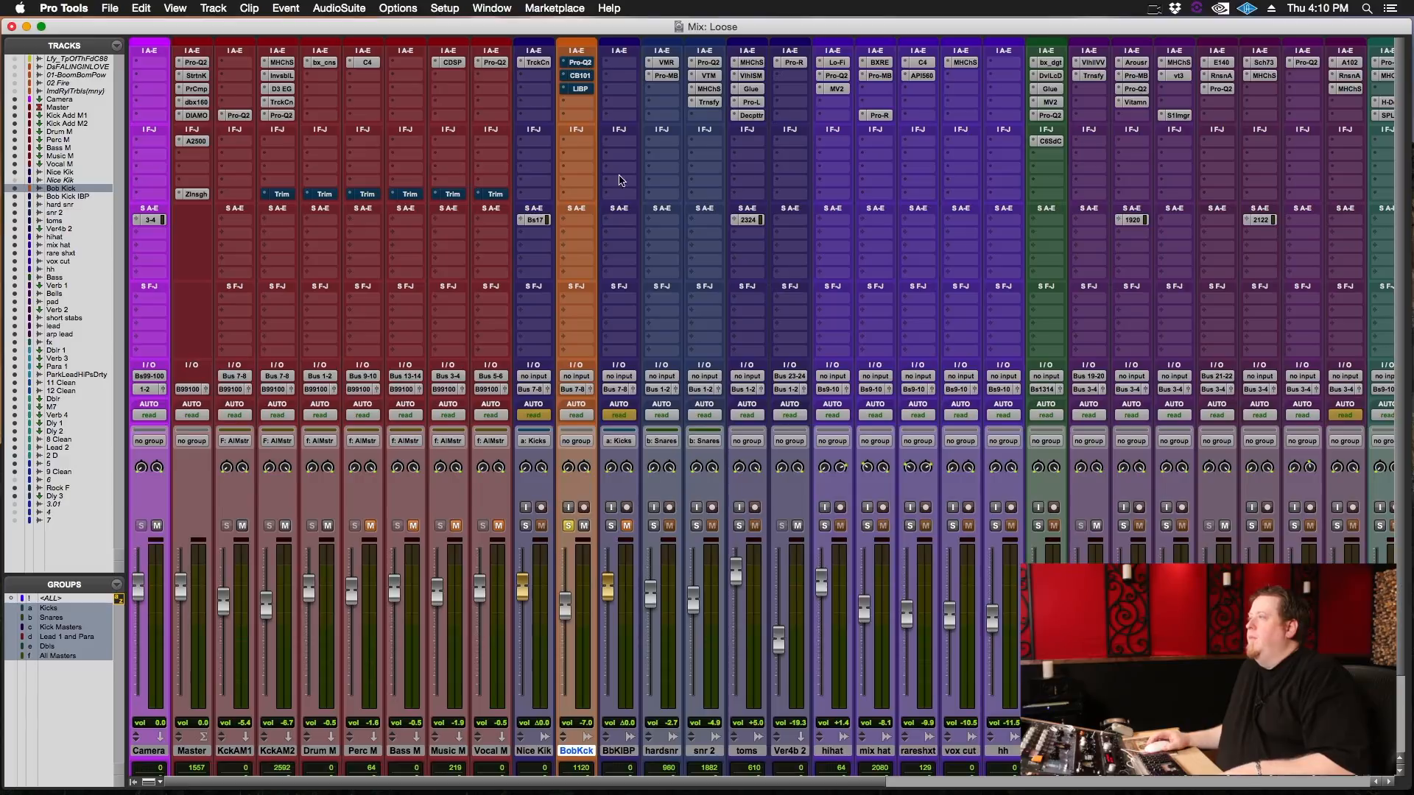
pyautogui.press('space')
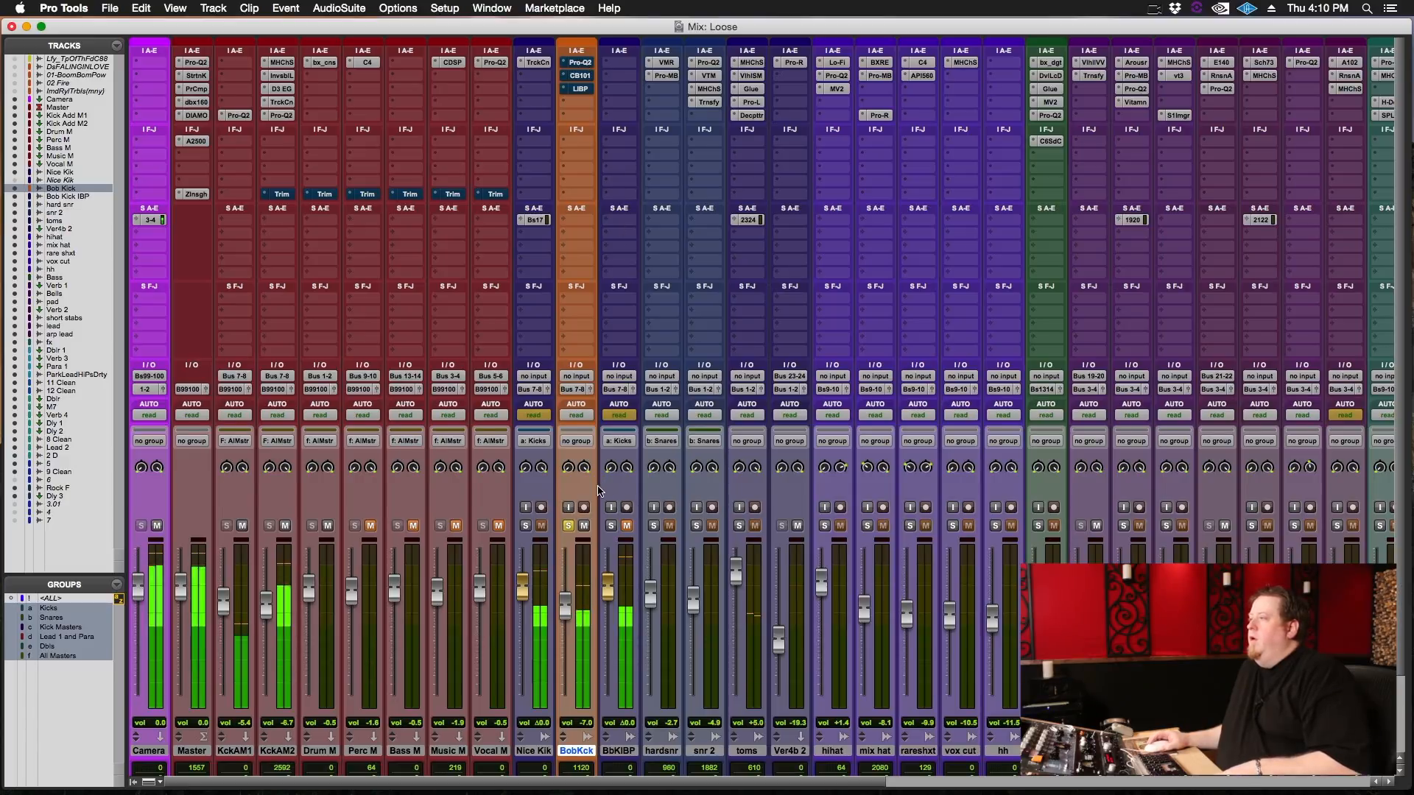
pyautogui.press('space')
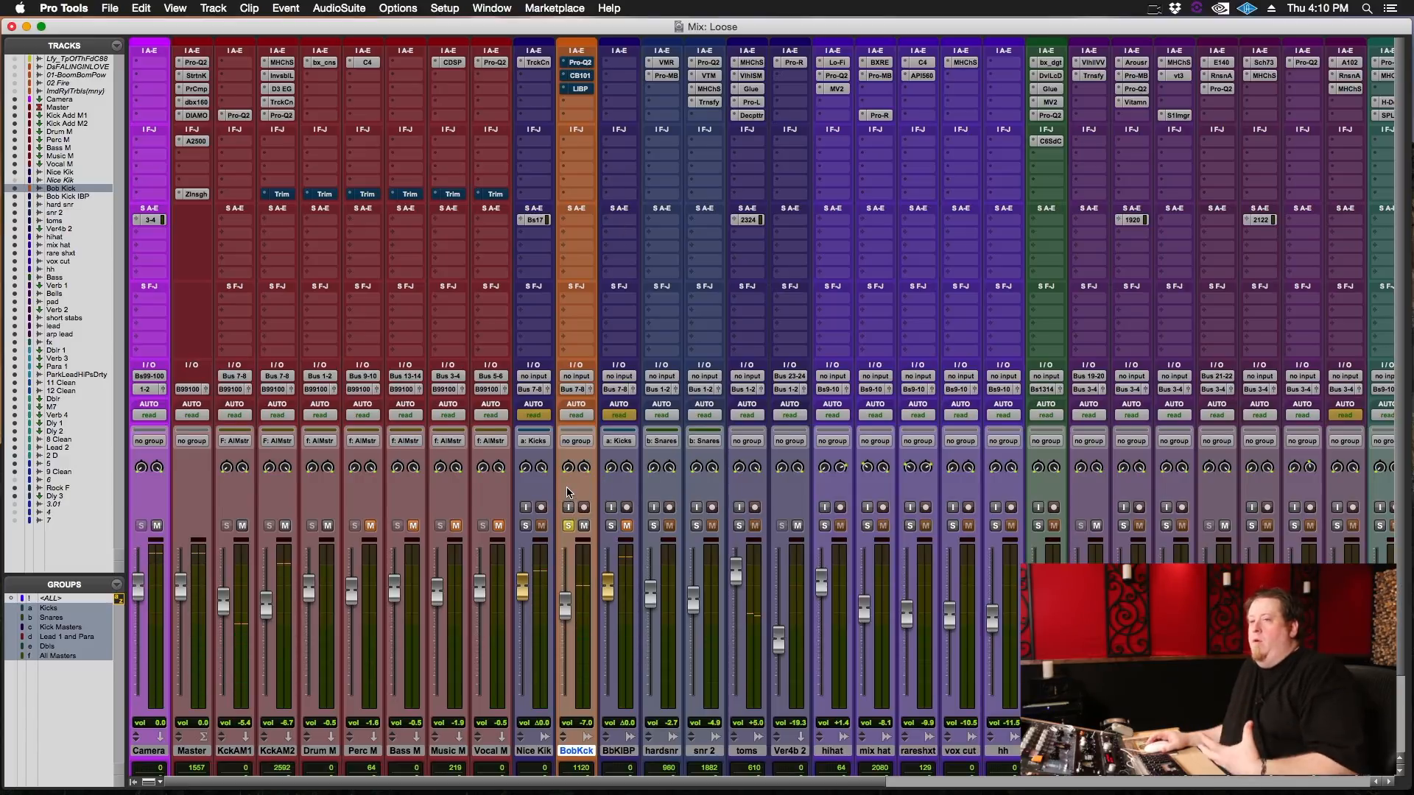
# Play the two kicks soloed together, drop the Nice Kik solo for comparison, and restore it so both tracks are soloed.
pyautogui.click(568, 526)
pyautogui.press('space')
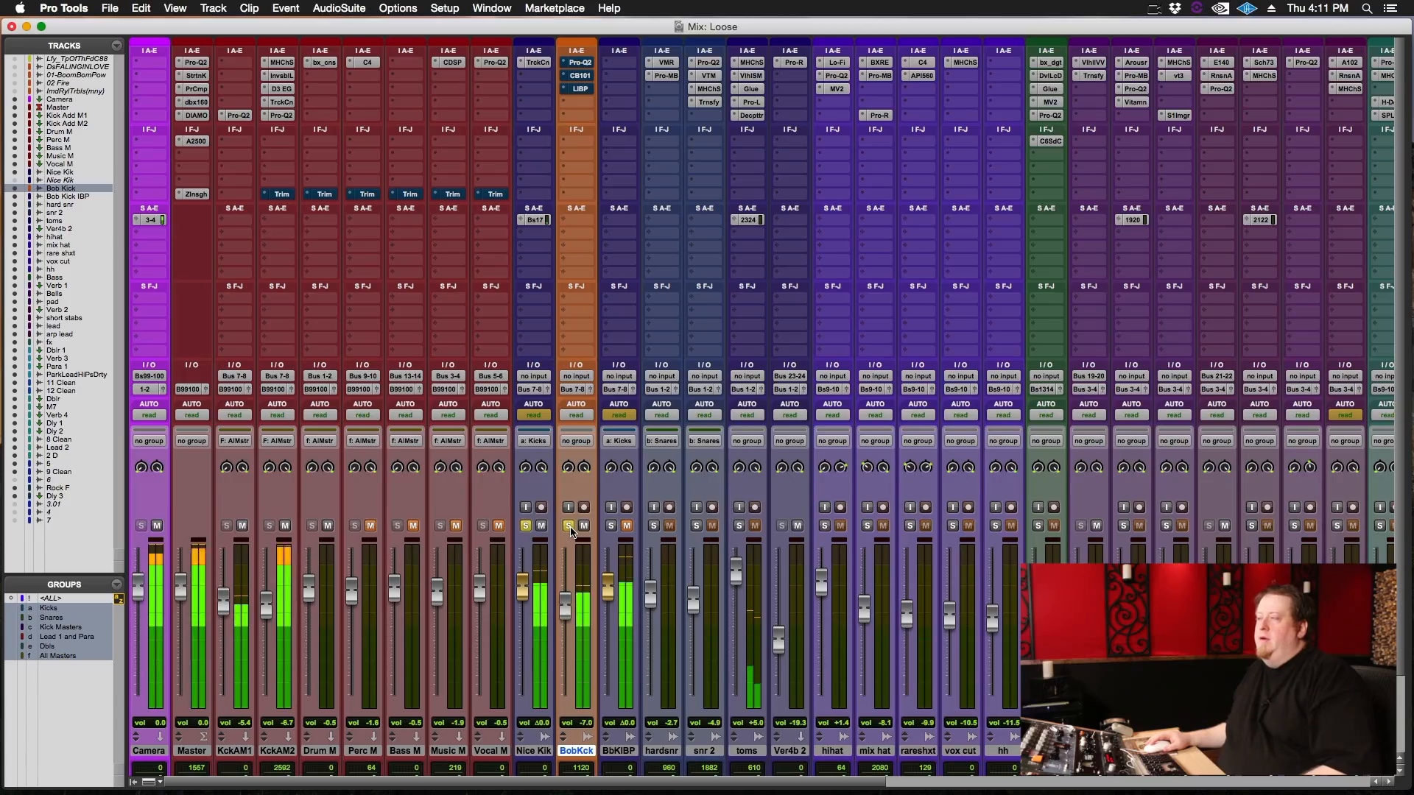
pyautogui.press('space')
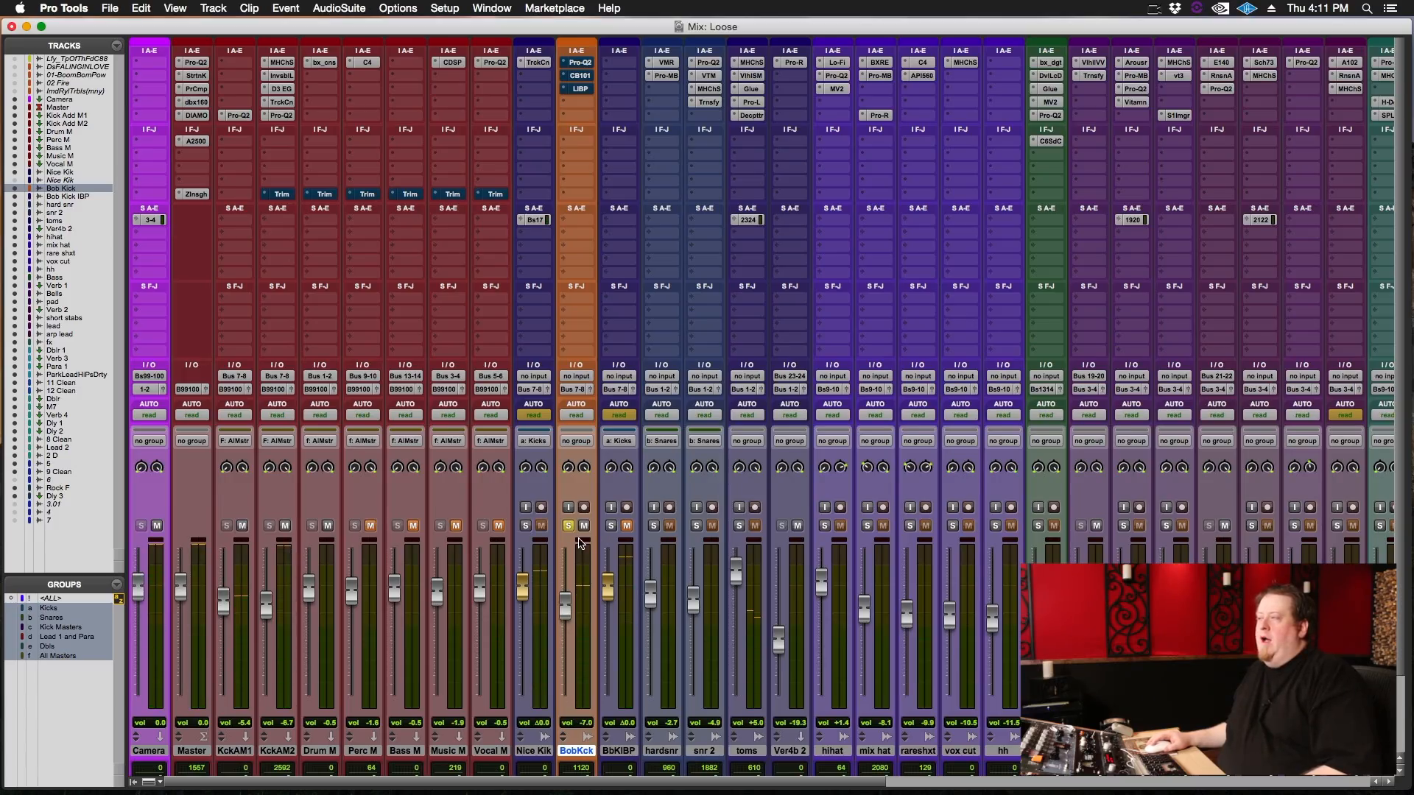
pyautogui.click(526, 526)
pyautogui.press('space')
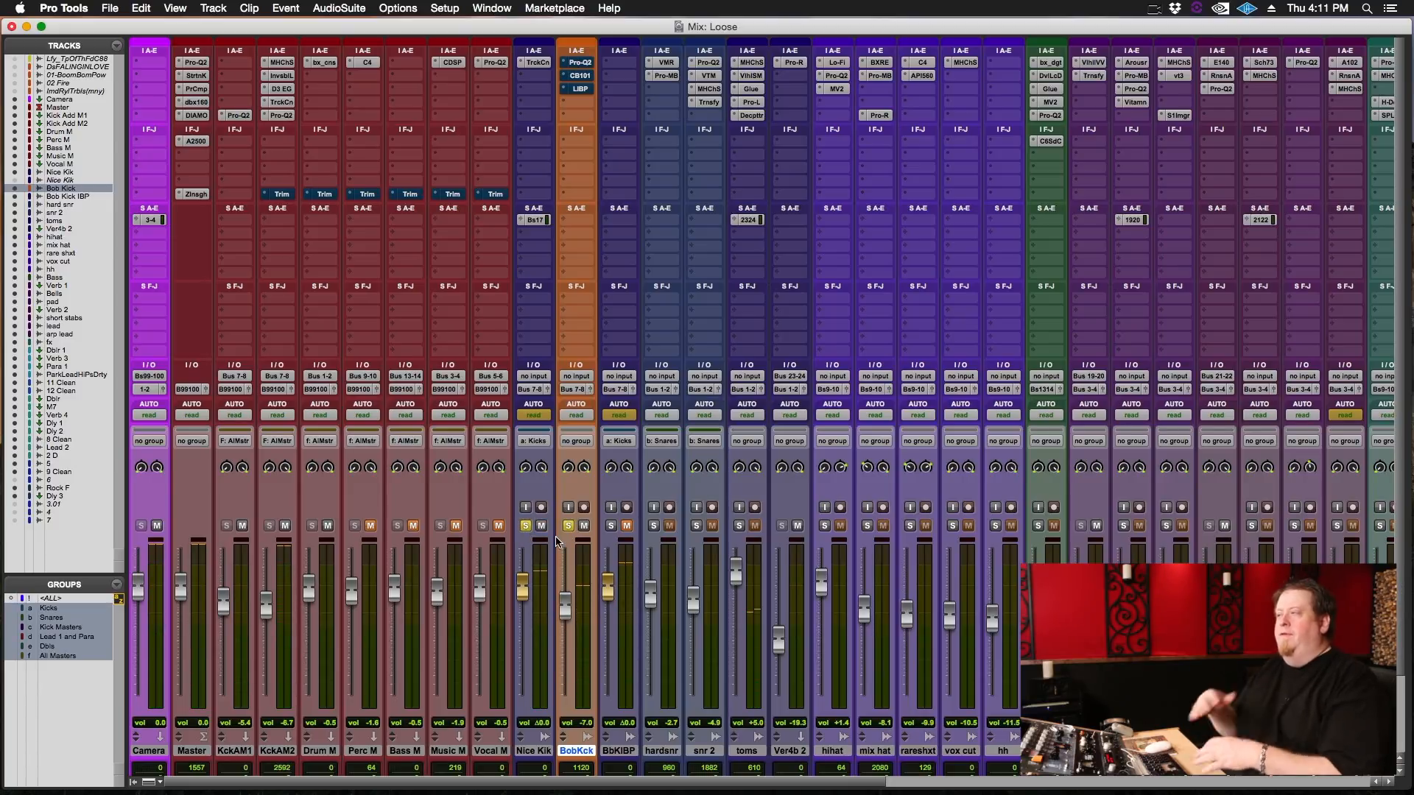
# Select the Nice Kik and Bob Kick tracks in the Edit window and set both to medium height.
pyautogui.press('super+equal')
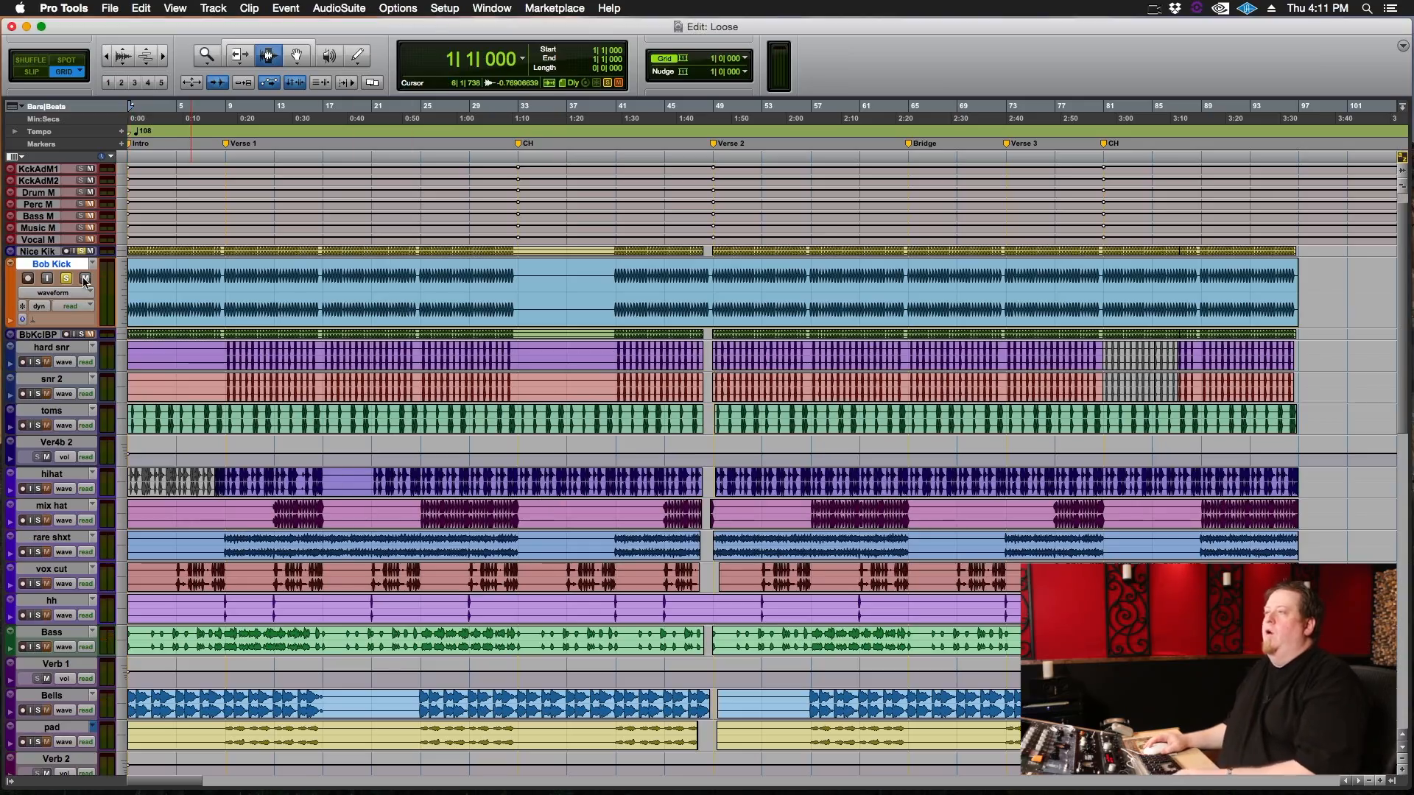
pyautogui.scroll(1, 146, 303)
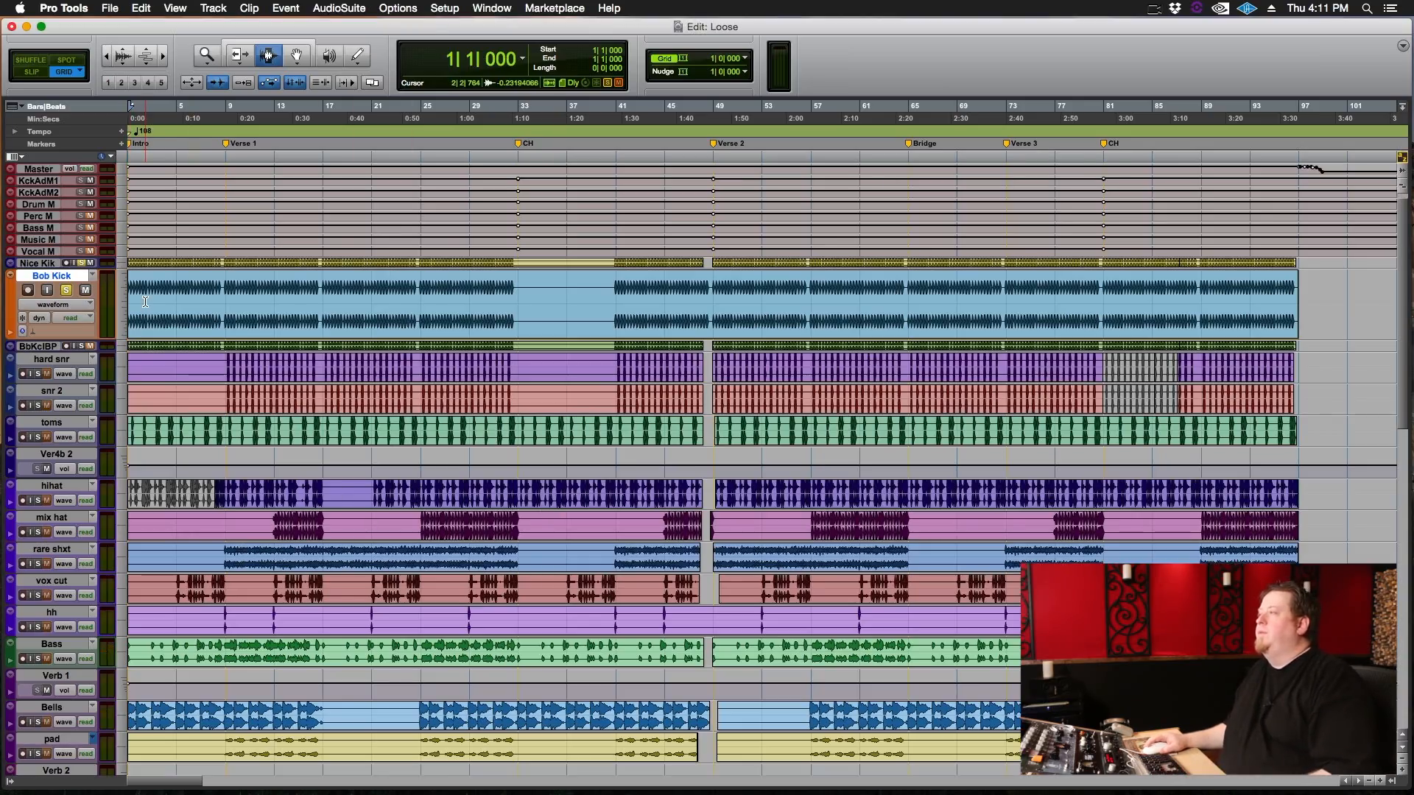
pyautogui.press('t')
pyautogui.press('t')
pyautogui.press('t')
pyautogui.click(46, 263)
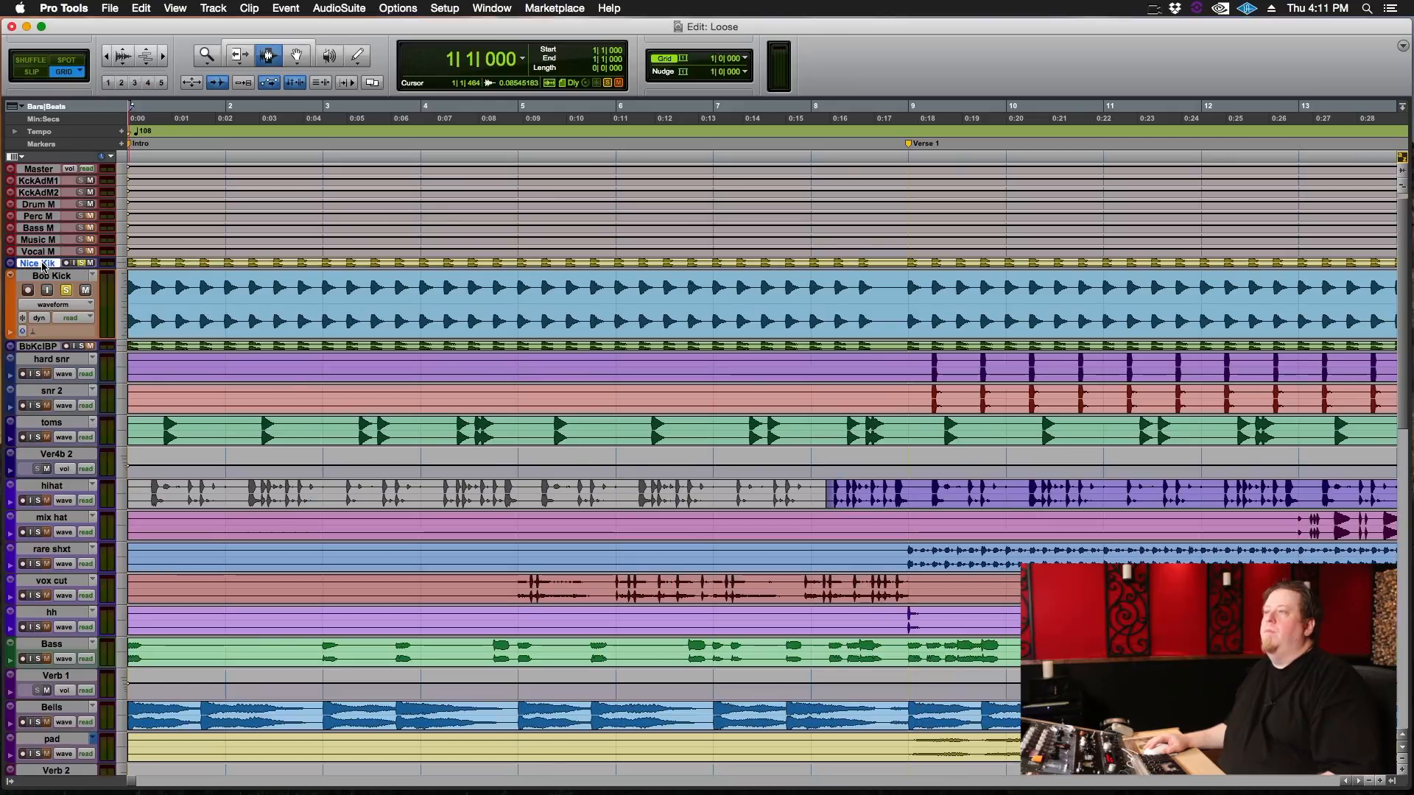
pyautogui.keyDown('shift'); pyautogui.click(65, 276); pyautogui.keyUp('shift')
pyautogui.click(122, 269)
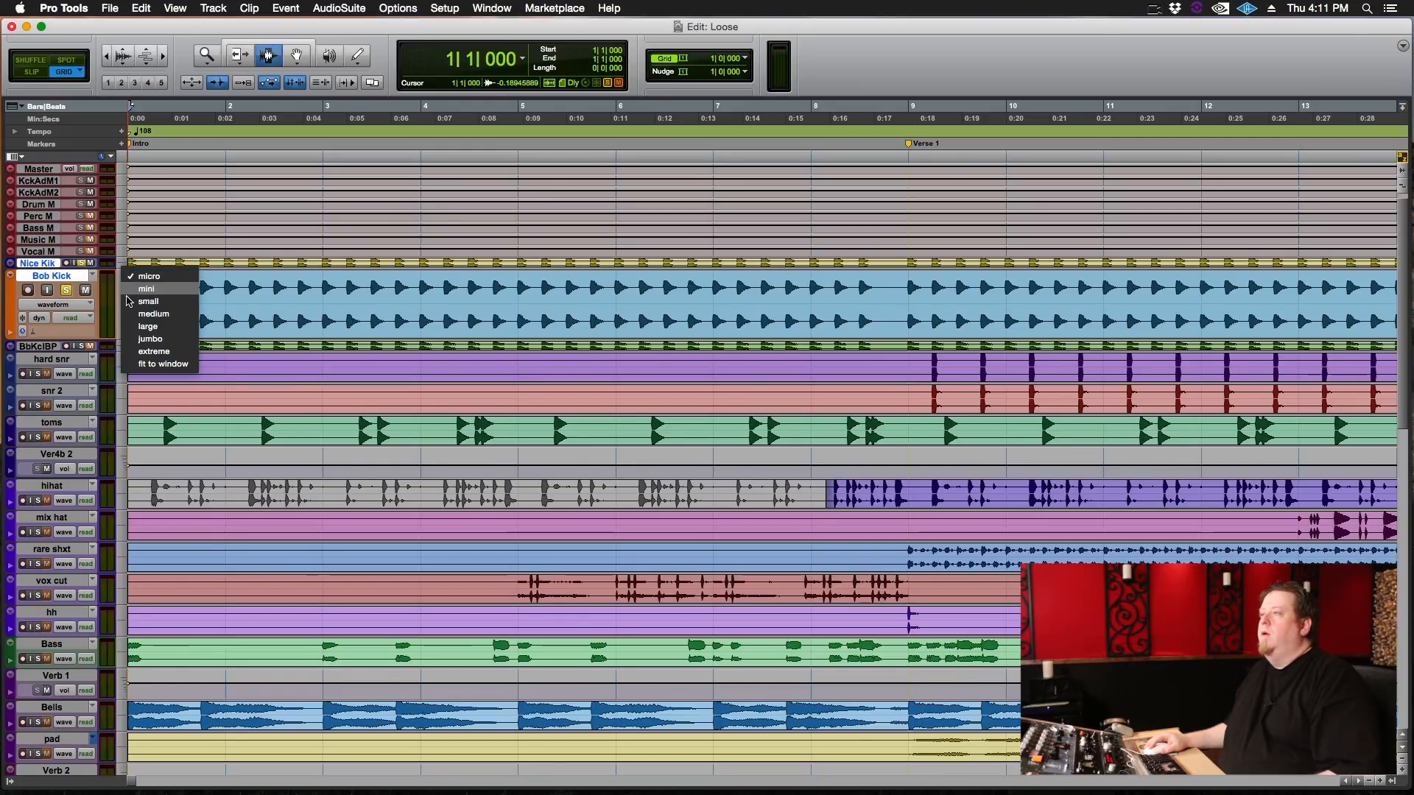
pyautogui.click(158, 315)
# Switch to Slip mode, place the edit cursor at the kick hit on bar 4, and increase the height of both kick tracks.
pyautogui.press('F2')
pyautogui.click(428, 347)
pyautogui.press('super+bracketright')
pyautogui.press('super+bracketright')
pyautogui.press('super+bracketright')
pyautogui.press('super+bracketright')
pyautogui.press('super+bracketright')
pyautogui.press('super+bracketright')
pyautogui.click(516, 357)
pyautogui.press('super+bracketright')
pyautogui.press('super+bracketright')
pyautogui.click(122, 295)
pyautogui.click(195, 328)
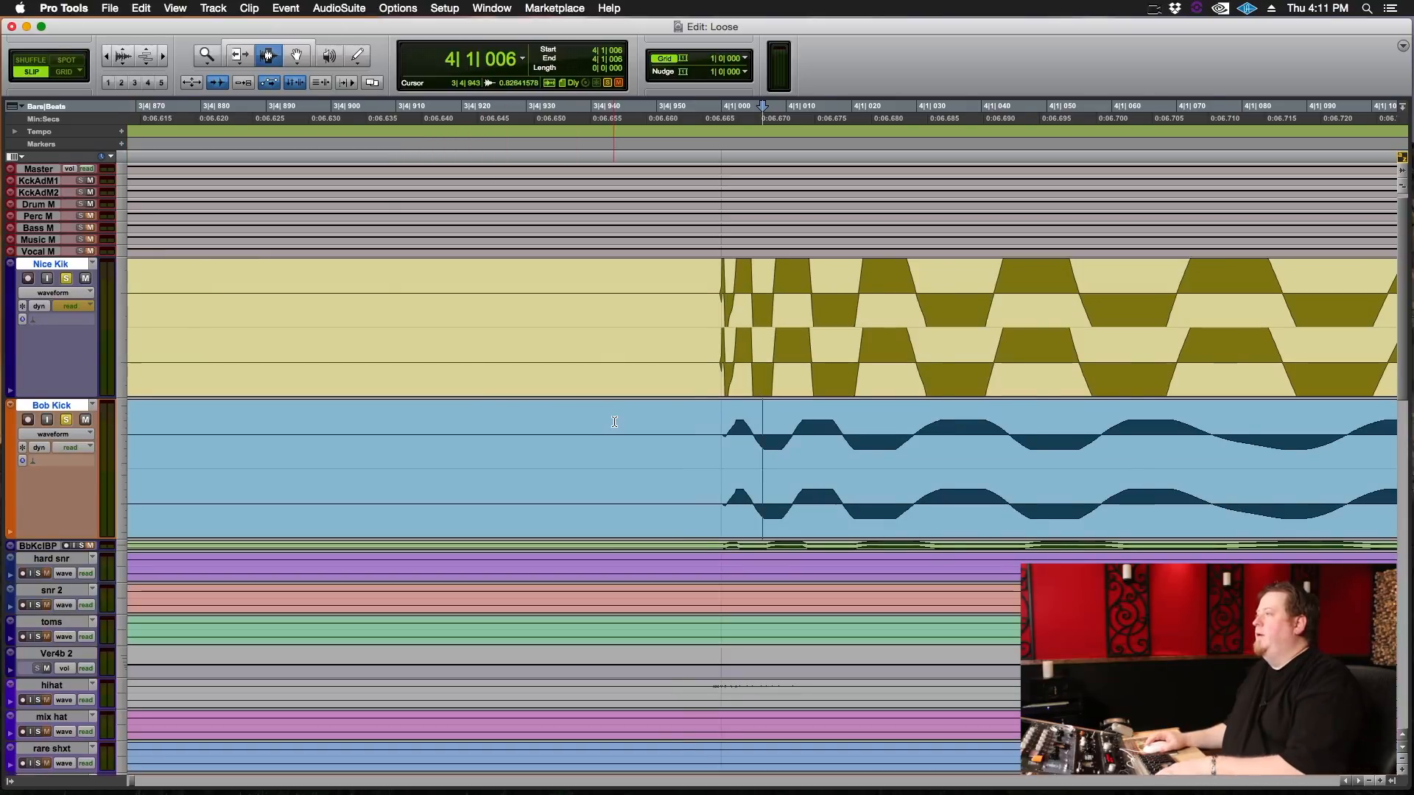
# Compare the Nice Kik and Bob Kick waveforms cycle by cycle, marking the places along the Bob Kick where their phase differs.
pyautogui.press('super+bracketright')
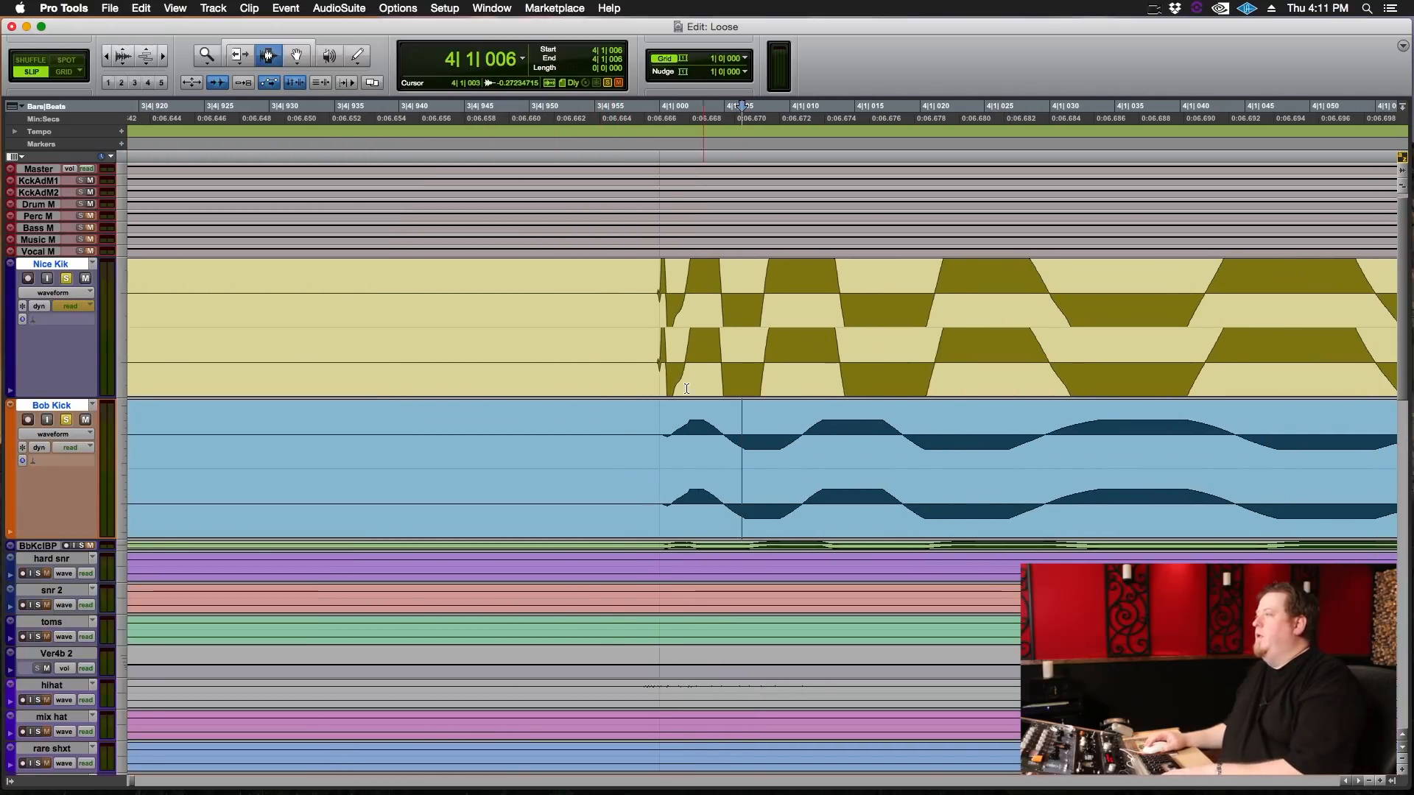
pyautogui.moveTo(653, 349); pyautogui.dragTo(761, 427)
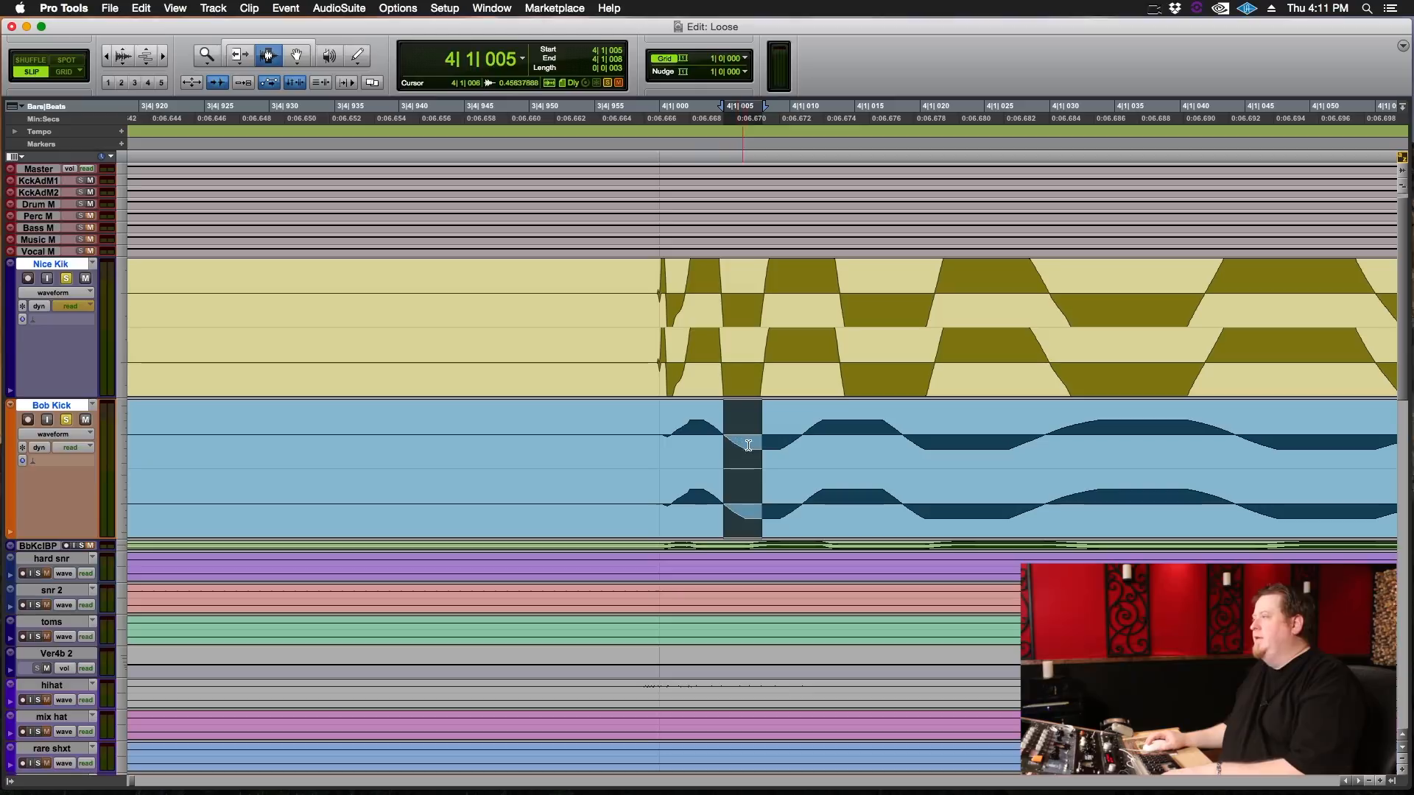
pyautogui.click(760, 413)
pyautogui.moveTo(772, 406); pyautogui.dragTo(1353, 448)
pyautogui.hscroll(5, 1261, 461)
pyautogui.moveTo(957, 427); pyautogui.dragTo(1137, 452)
pyautogui.hscroll(2, 1040, 435)
pyautogui.hscroll(6, 1067, 446)
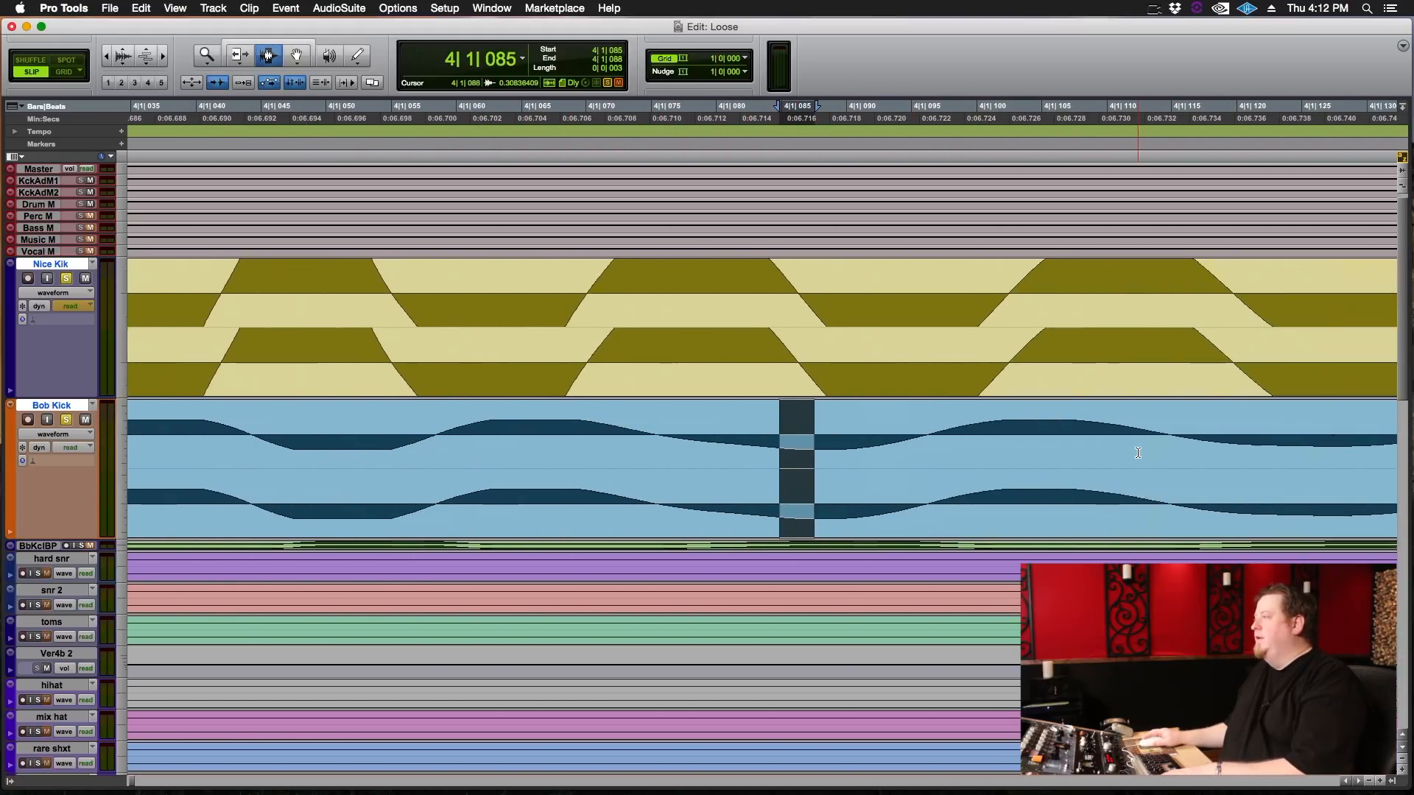
pyautogui.moveTo(845, 438); pyautogui.dragTo(895, 442)
pyautogui.moveTo(999, 442); pyautogui.dragTo(1104, 443)
pyautogui.hscroll(3, 1124, 441)
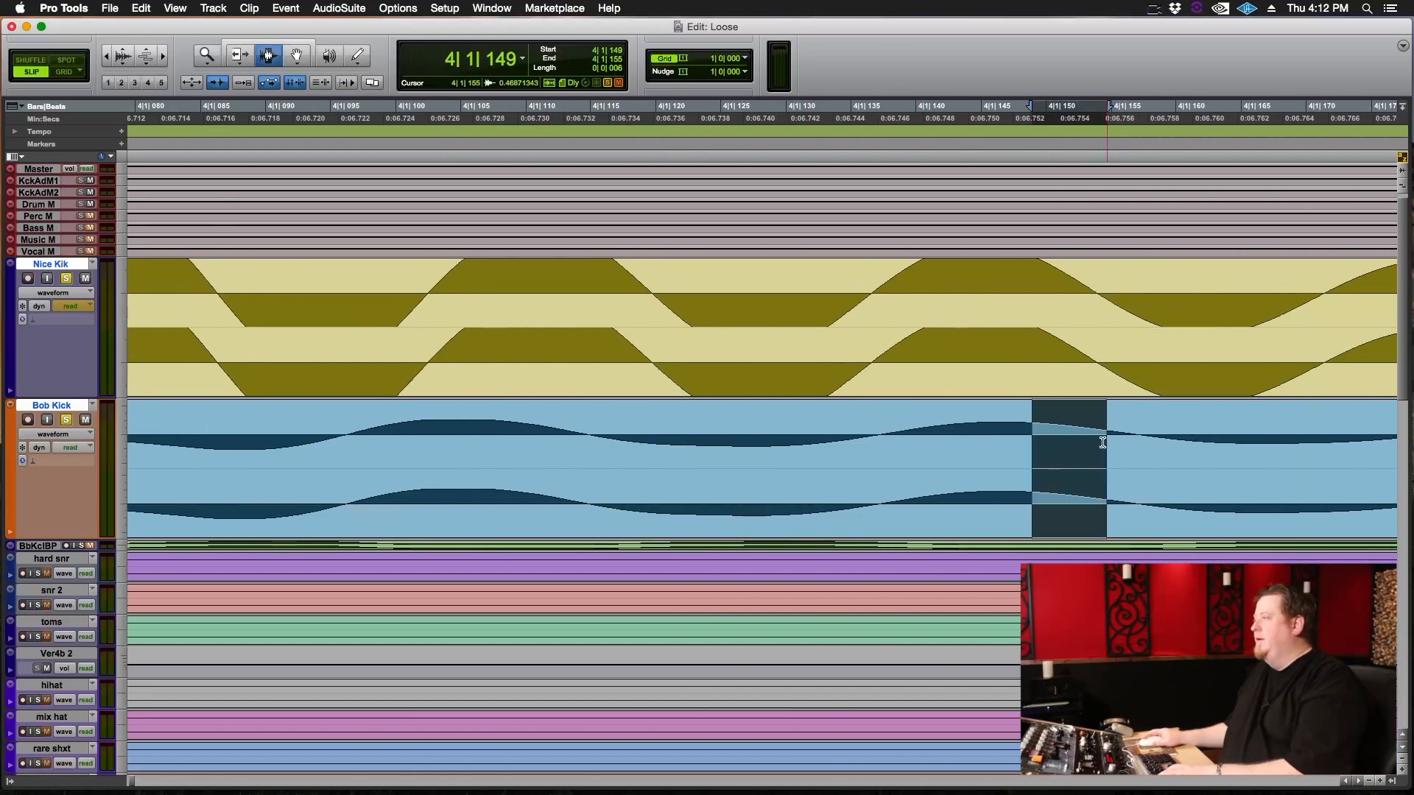
# Review the whole bar 4 kick hit on both tracks and place the playback cursor just before it.
pyautogui.press('r')
pyautogui.press('r')
pyautogui.press('r')
pyautogui.press('r')
pyautogui.hscroll(-1, 735, 430)
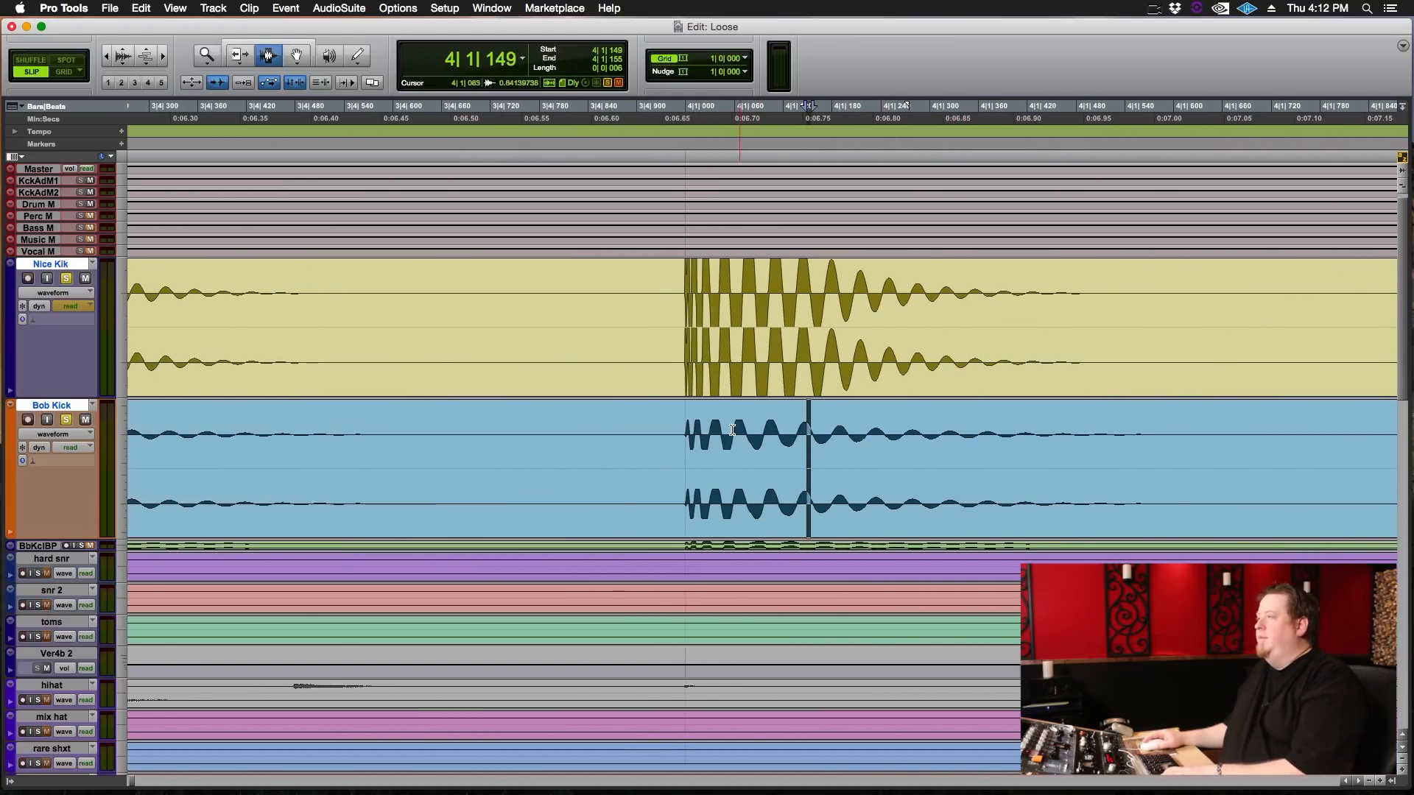
pyautogui.click(681, 359)
pyautogui.click(675, 380)
# Open the Bob Kick track's Little Labs IBP insert from the Mix window and reposition its plug-in window.
pyautogui.press('super+equal')
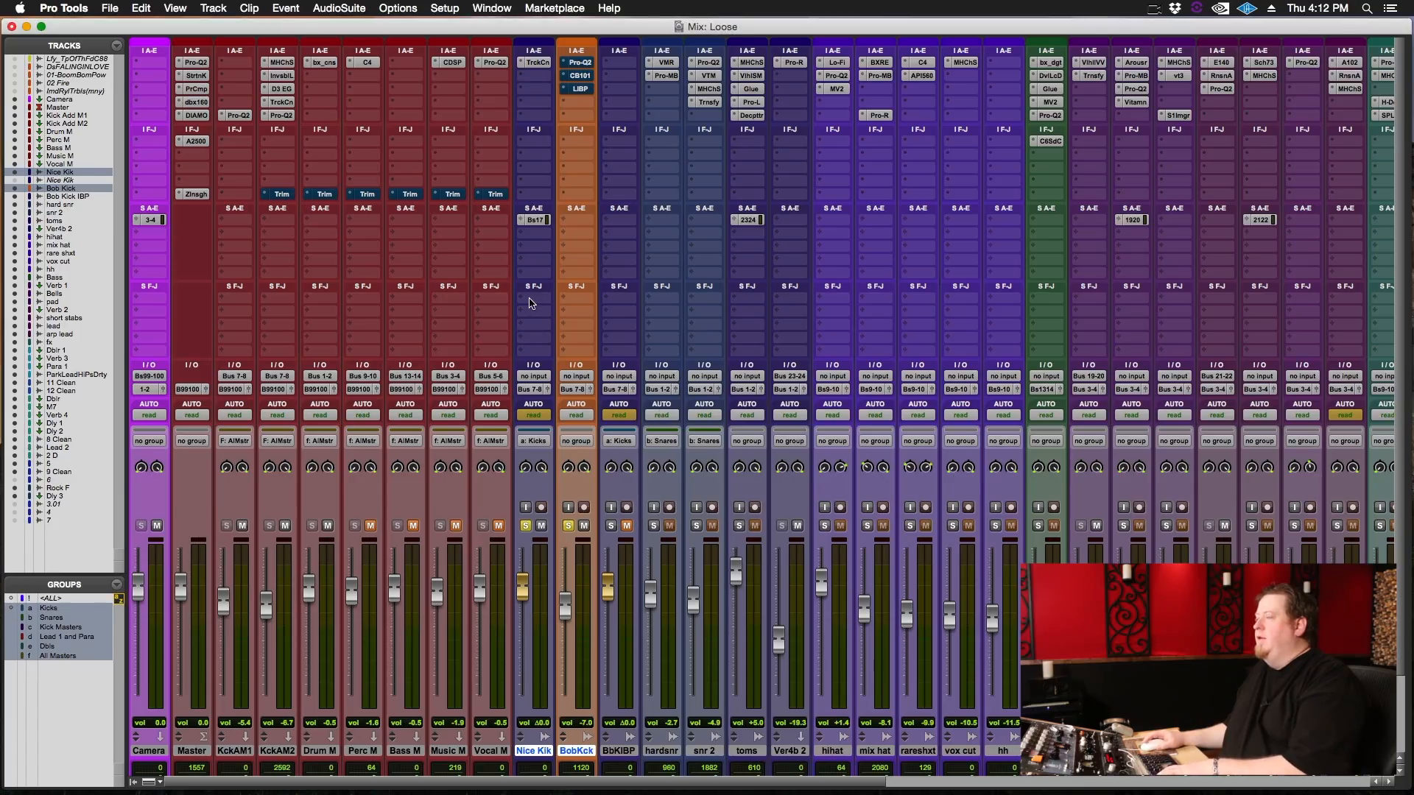
pyautogui.press('super+equal')
pyautogui.press('super+equal')
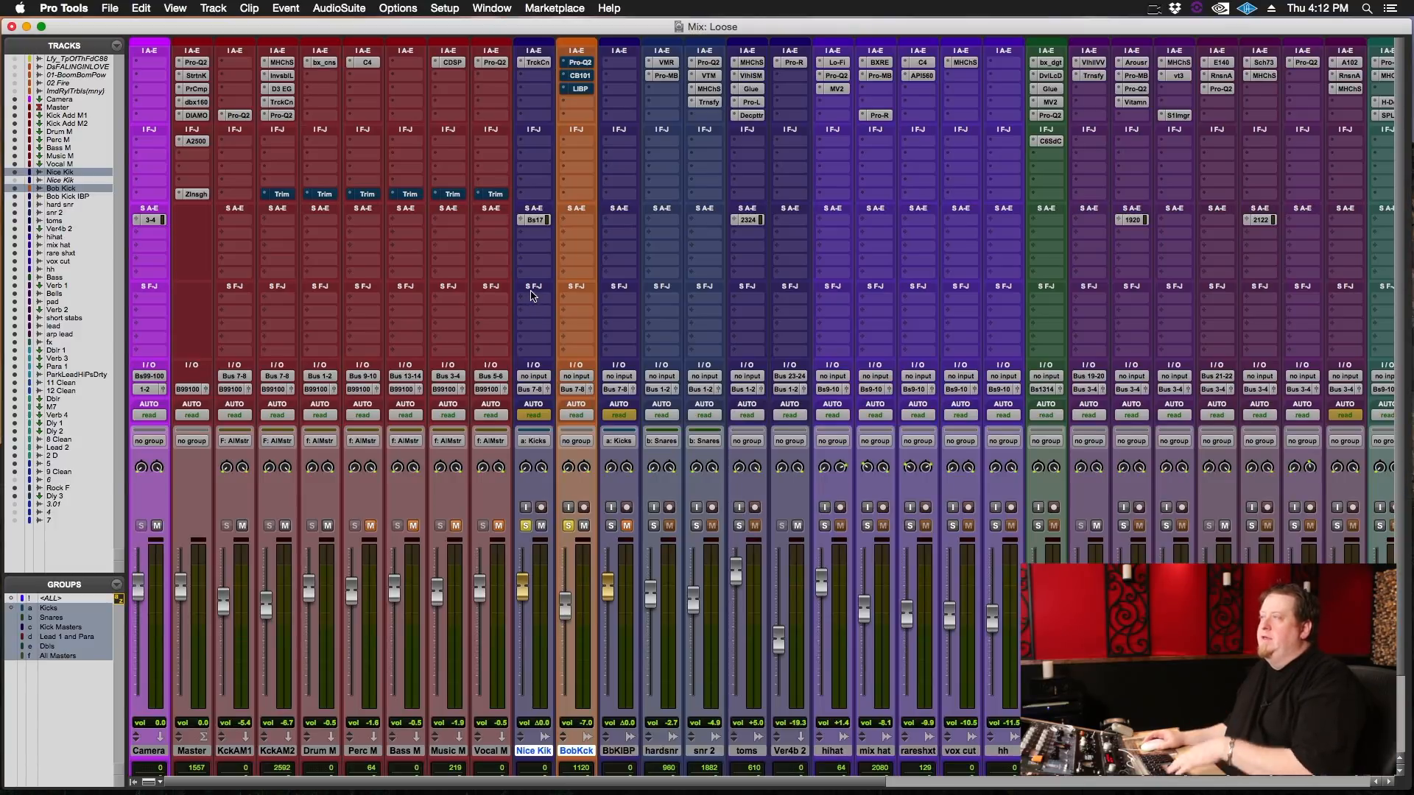
pyautogui.click(578, 89)
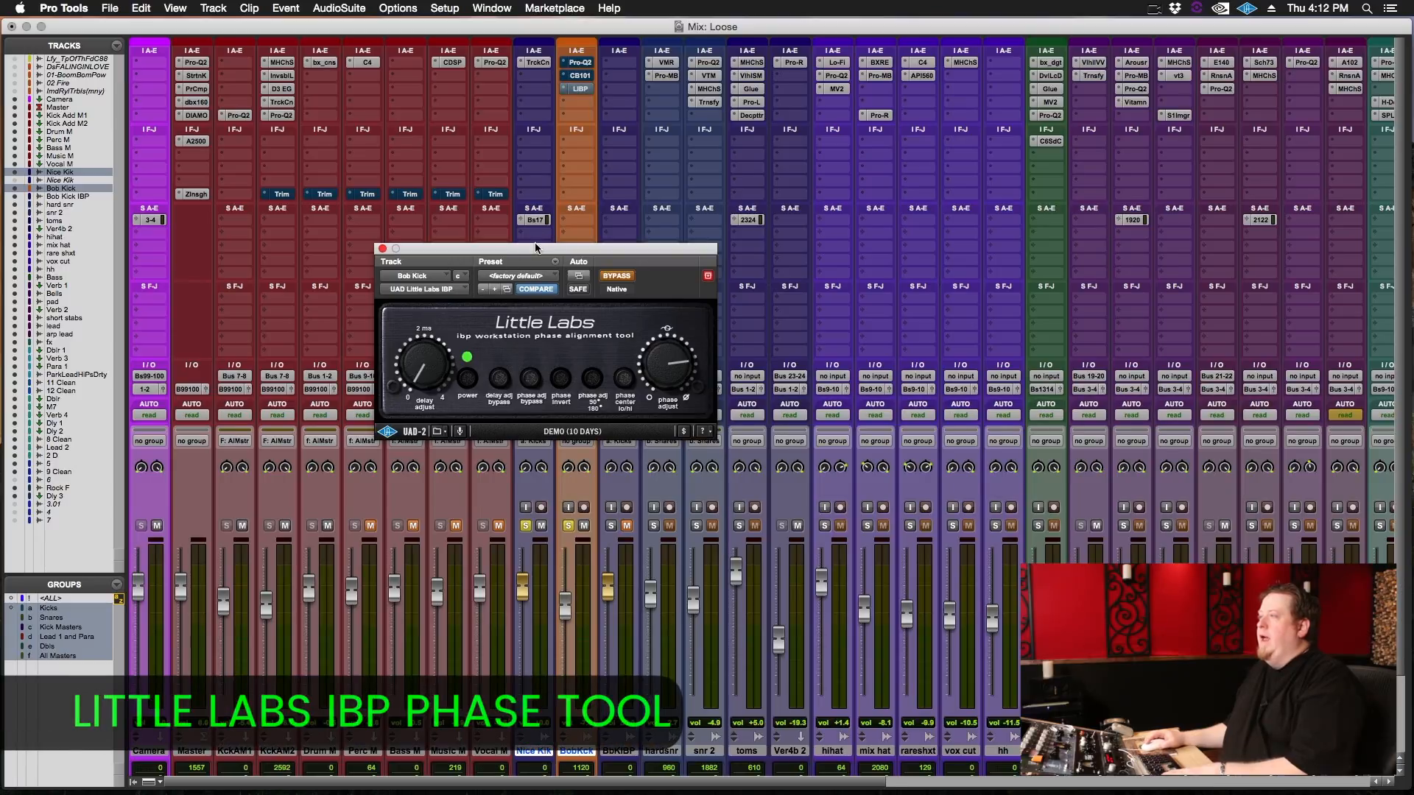
pyautogui.moveTo(535, 251); pyautogui.dragTo(736, 243)
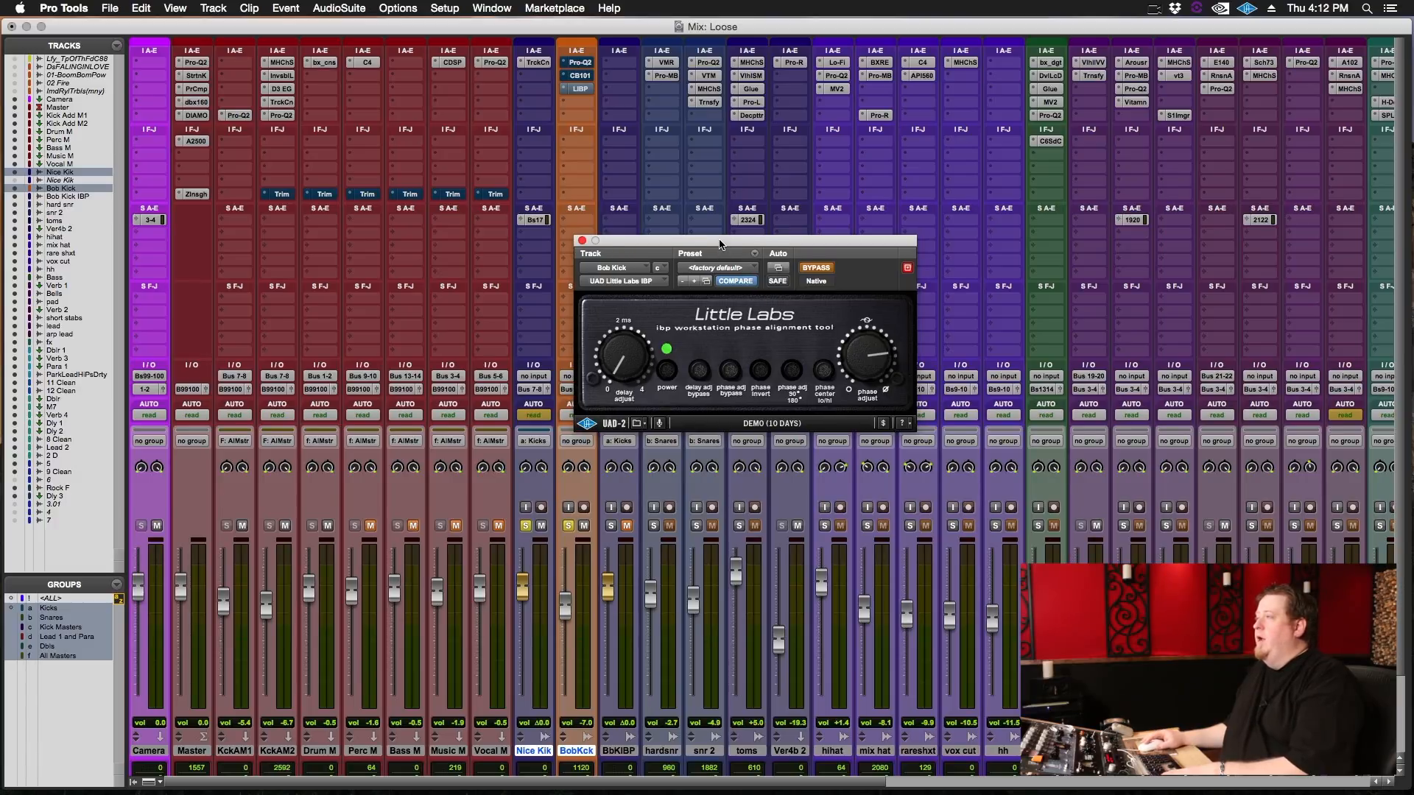
pyautogui.moveTo(721, 249); pyautogui.dragTo(770, 311)
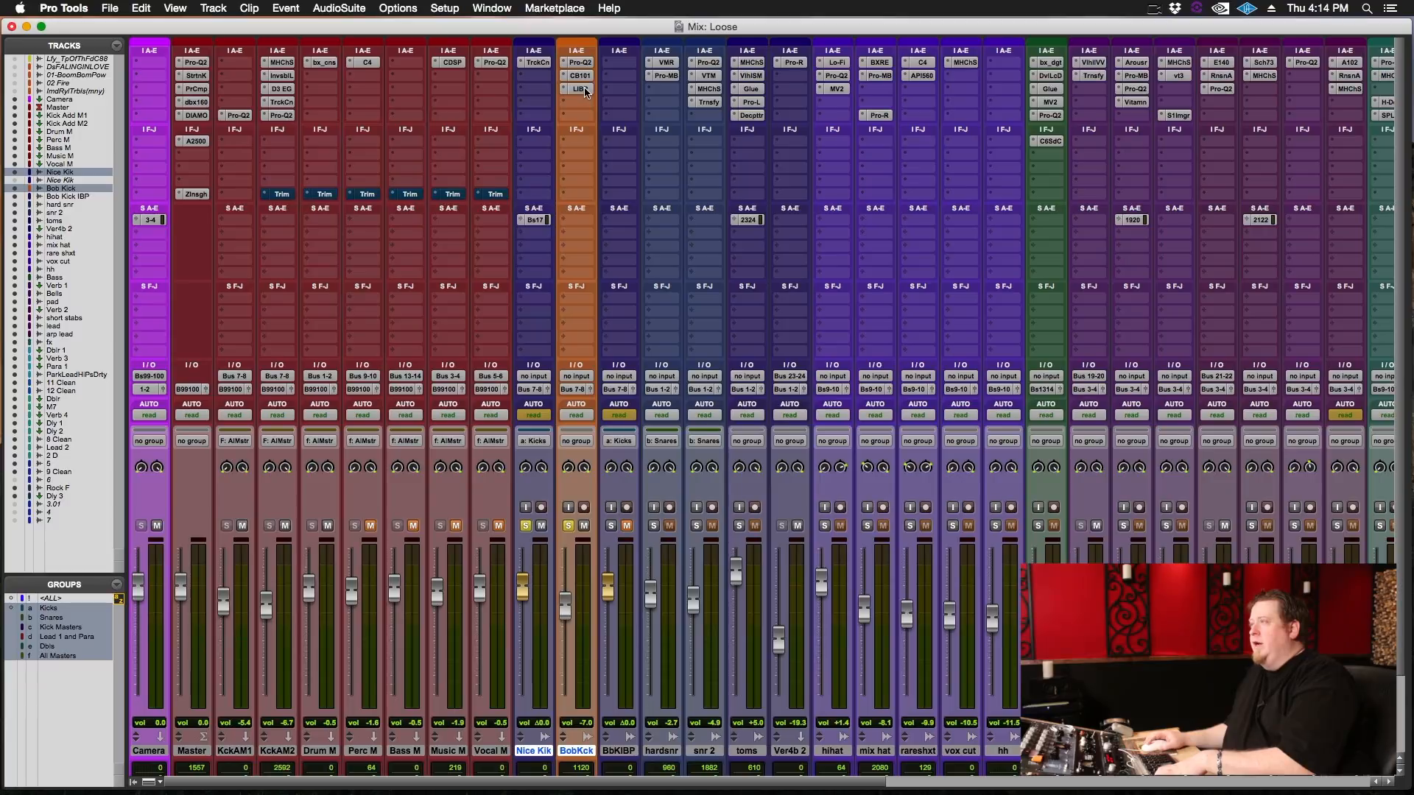
# Play the two soloed kicks and toggle the bypass of Bob Kick's Little Labs IBP to compare the sound.
pyautogui.click(583, 89)
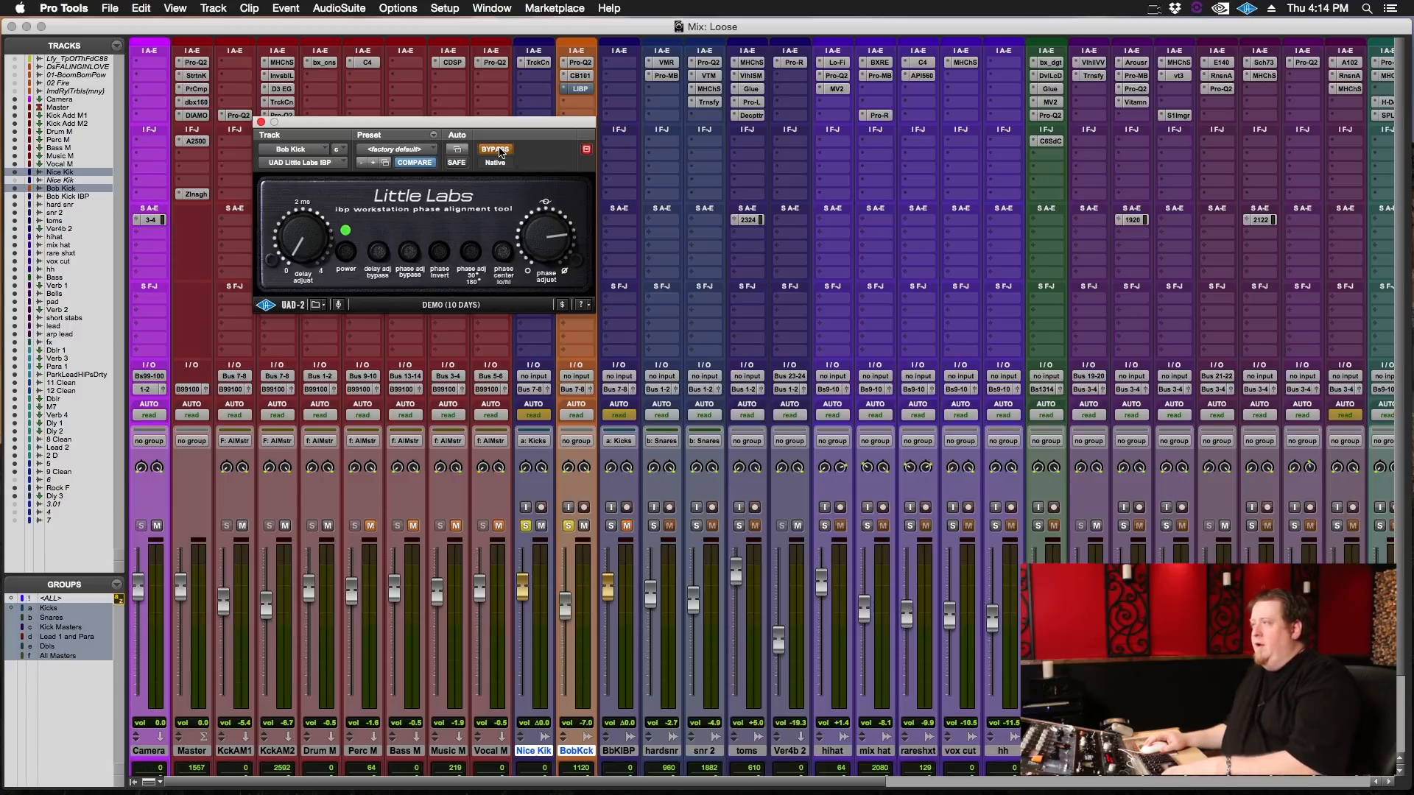
pyautogui.press('space')
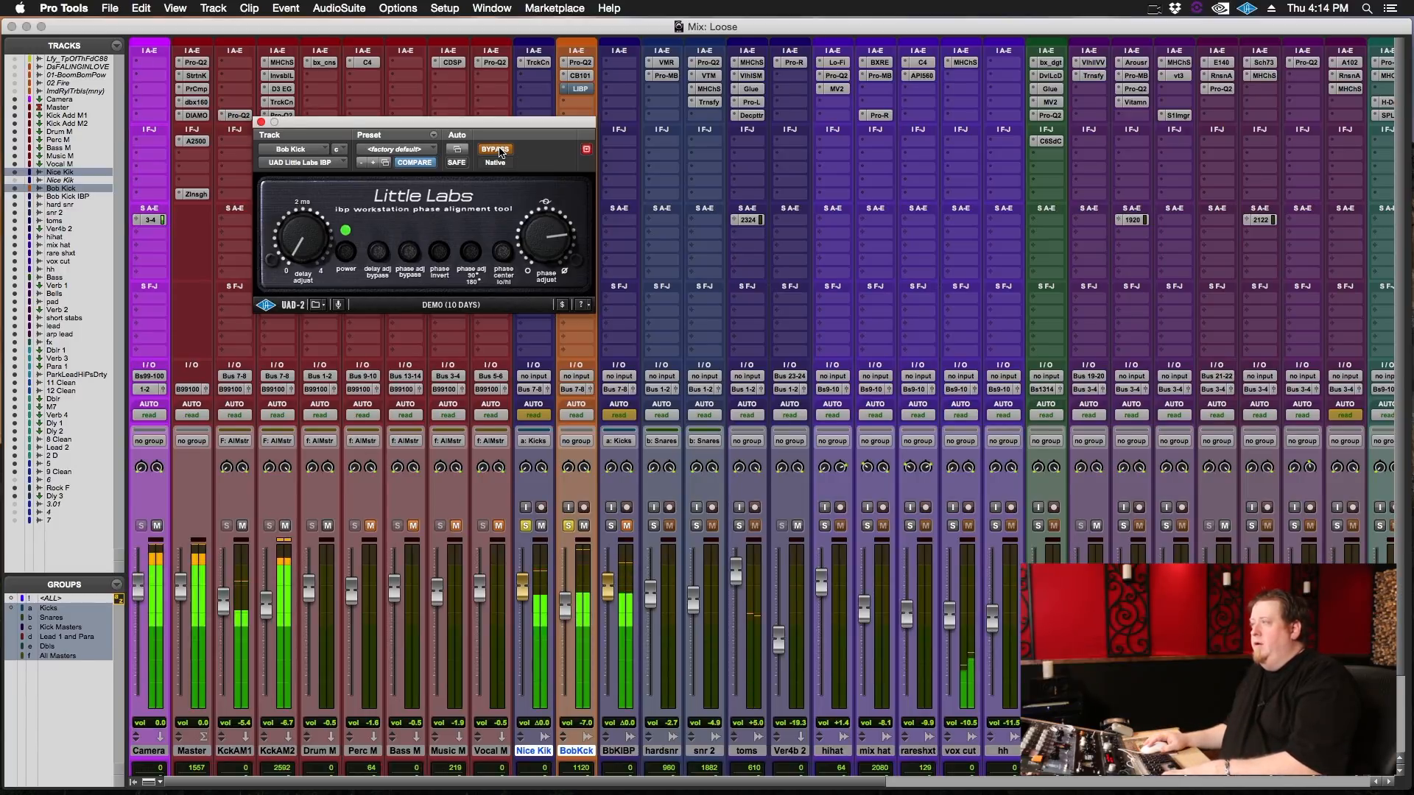
pyautogui.click(499, 152)
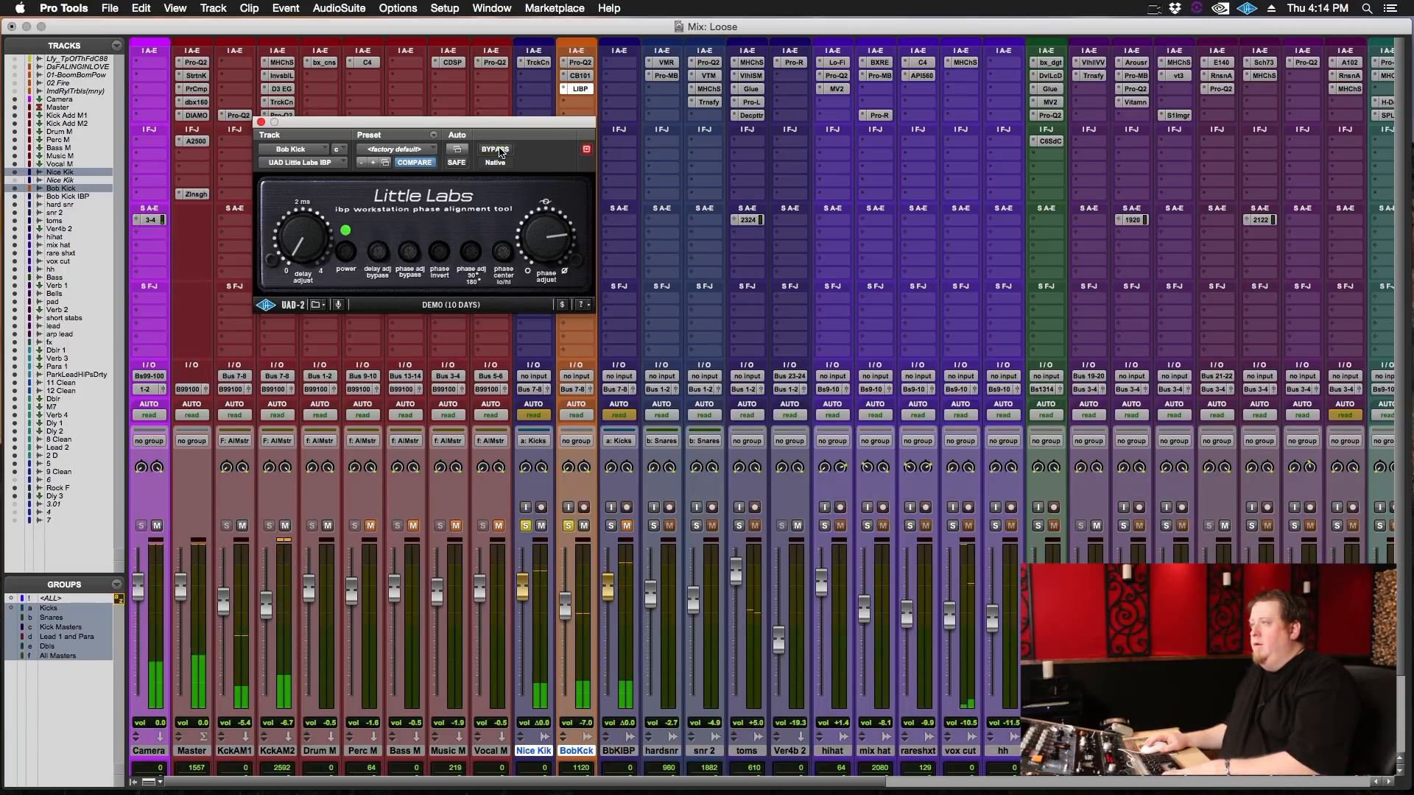
pyautogui.click(499, 152)
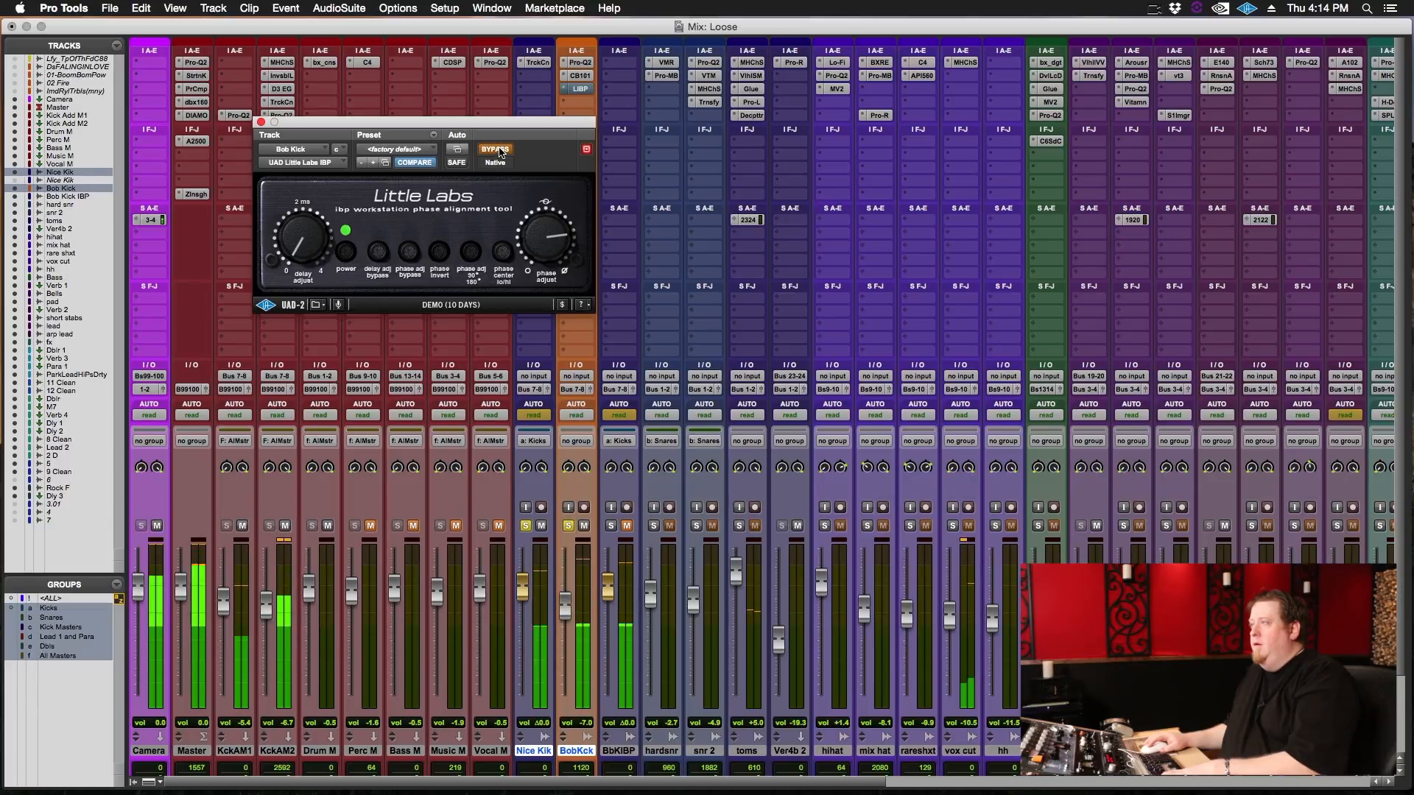
# Take Bob Kick's Little Labs IBP out of bypass and turn its phase adjust fully down to minimum.
pyautogui.click(499, 152)
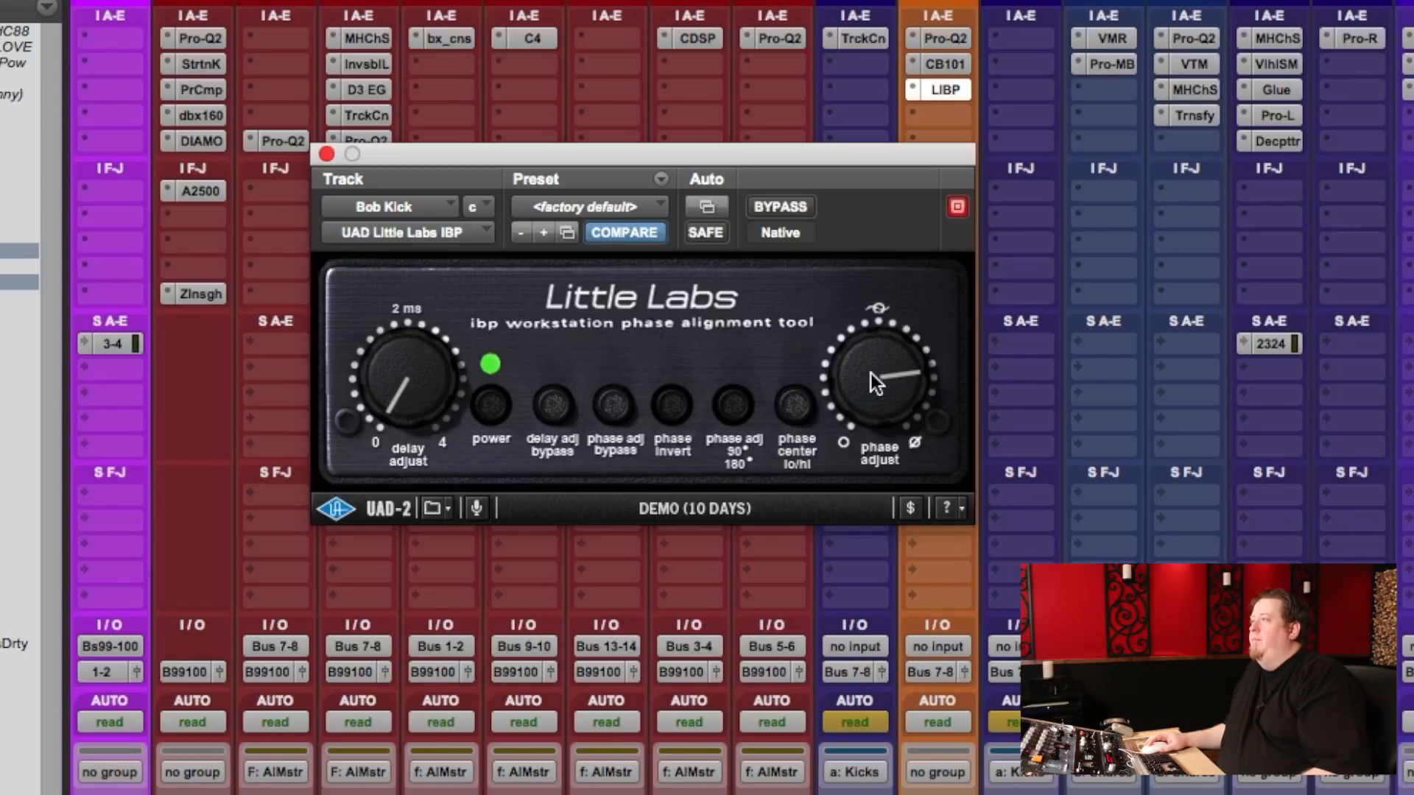
pyautogui.moveTo(847, 447); pyautogui.dragTo(815, 590)
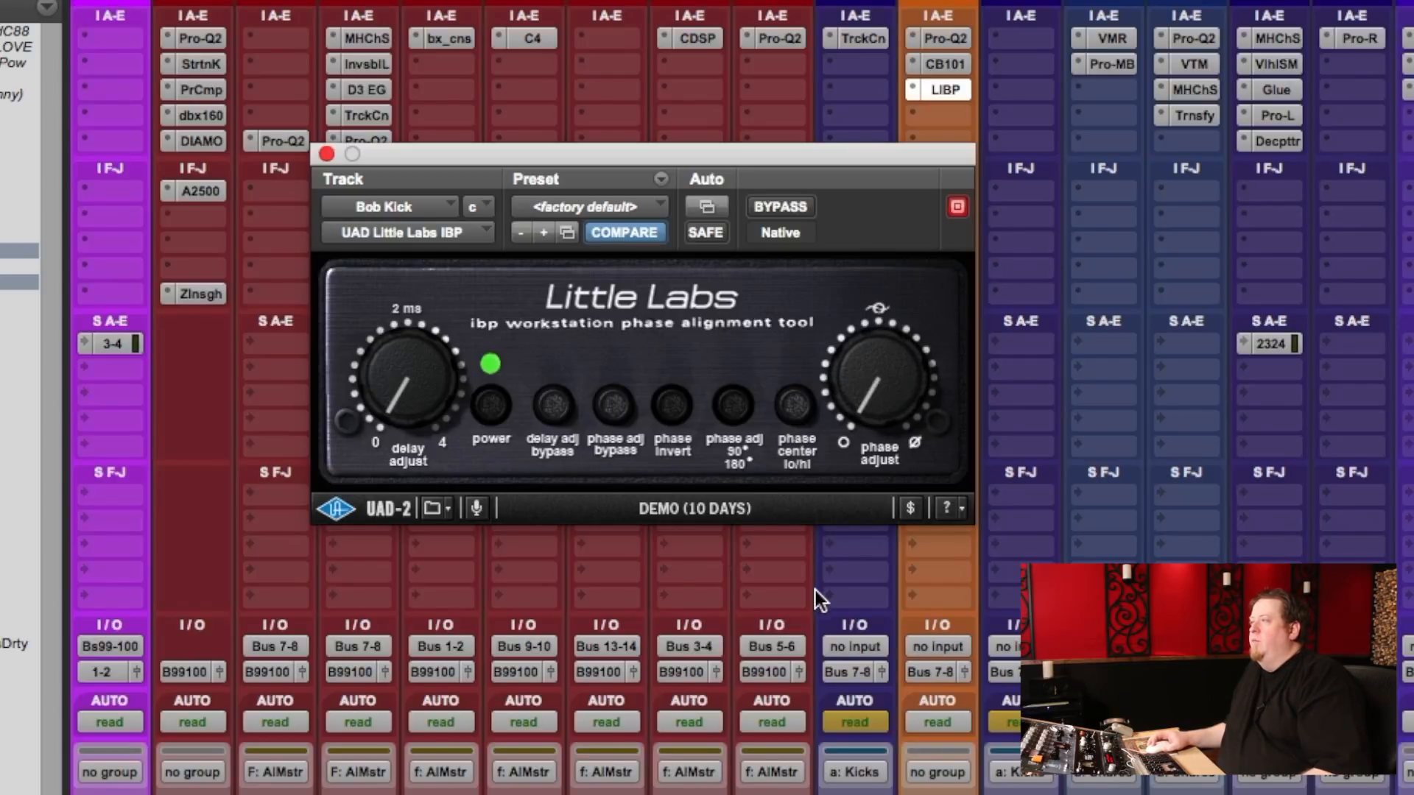
pyautogui.moveTo(876, 365); pyautogui.dragTo(902, 421)
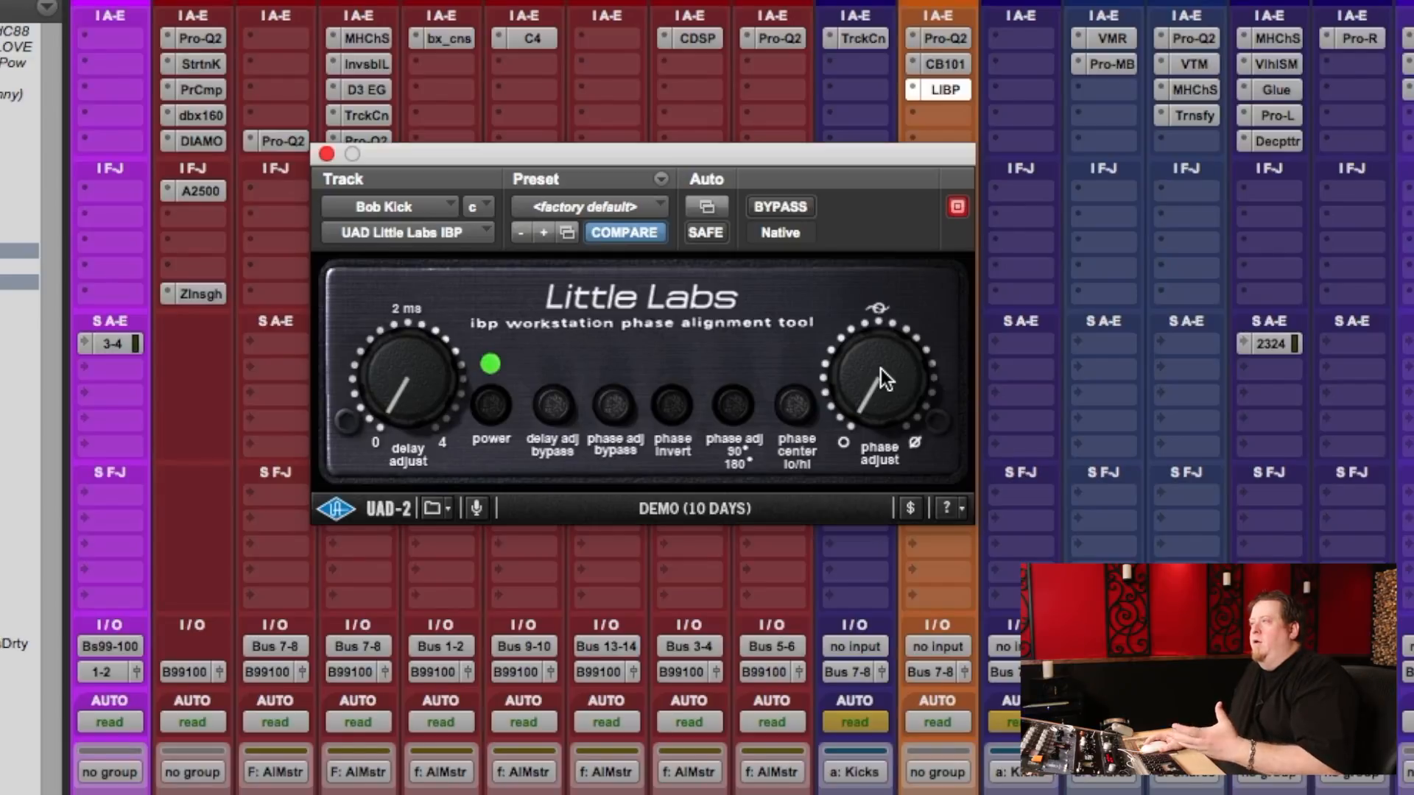
# Sweep the IBP's phase adjust through its lower range, then raise it to just above the three o'clock position.
pyautogui.moveTo(861, 416); pyautogui.dragTo(908, 357)
pyautogui.moveTo(859, 458); pyautogui.dragTo(883, 339)
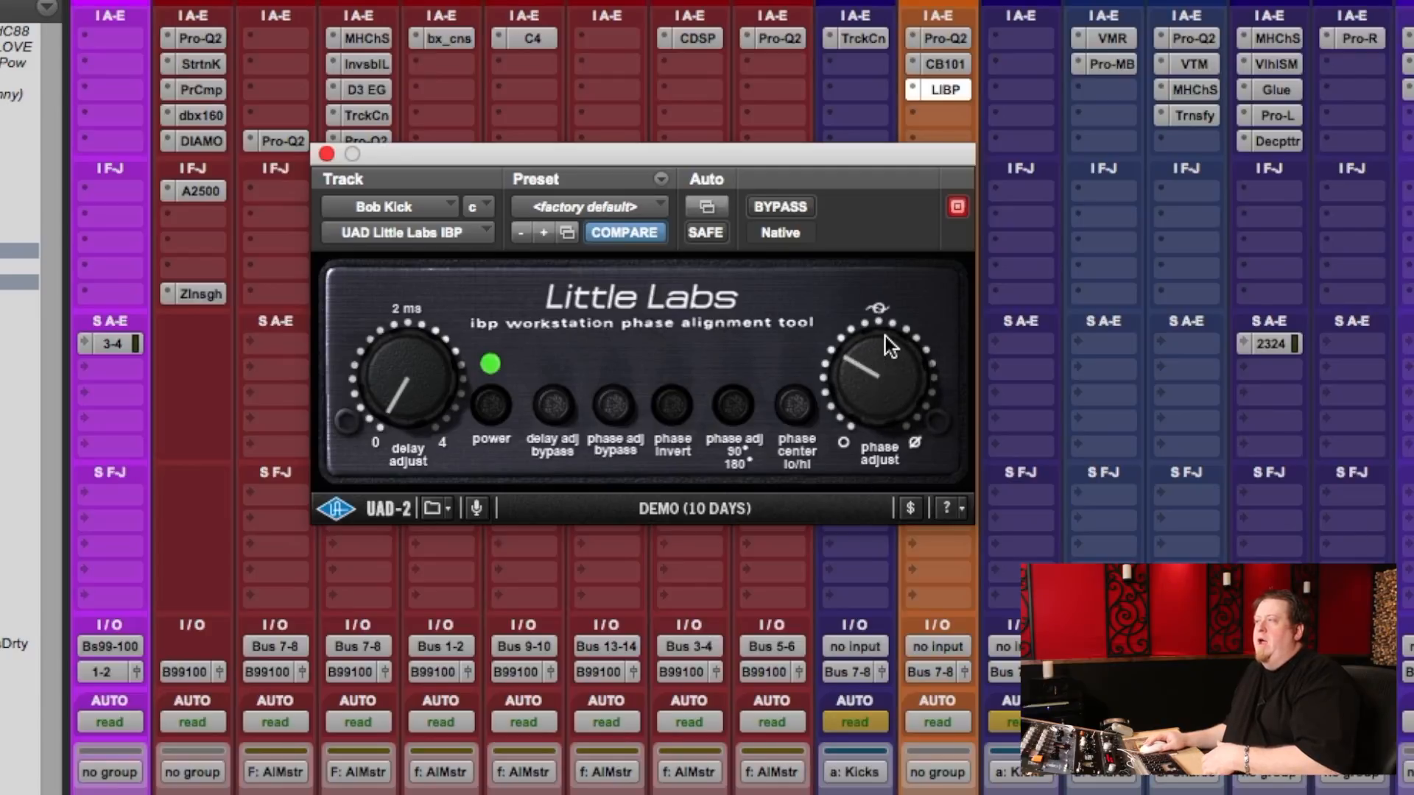
pyautogui.moveTo(860, 403); pyautogui.dragTo(863, 374)
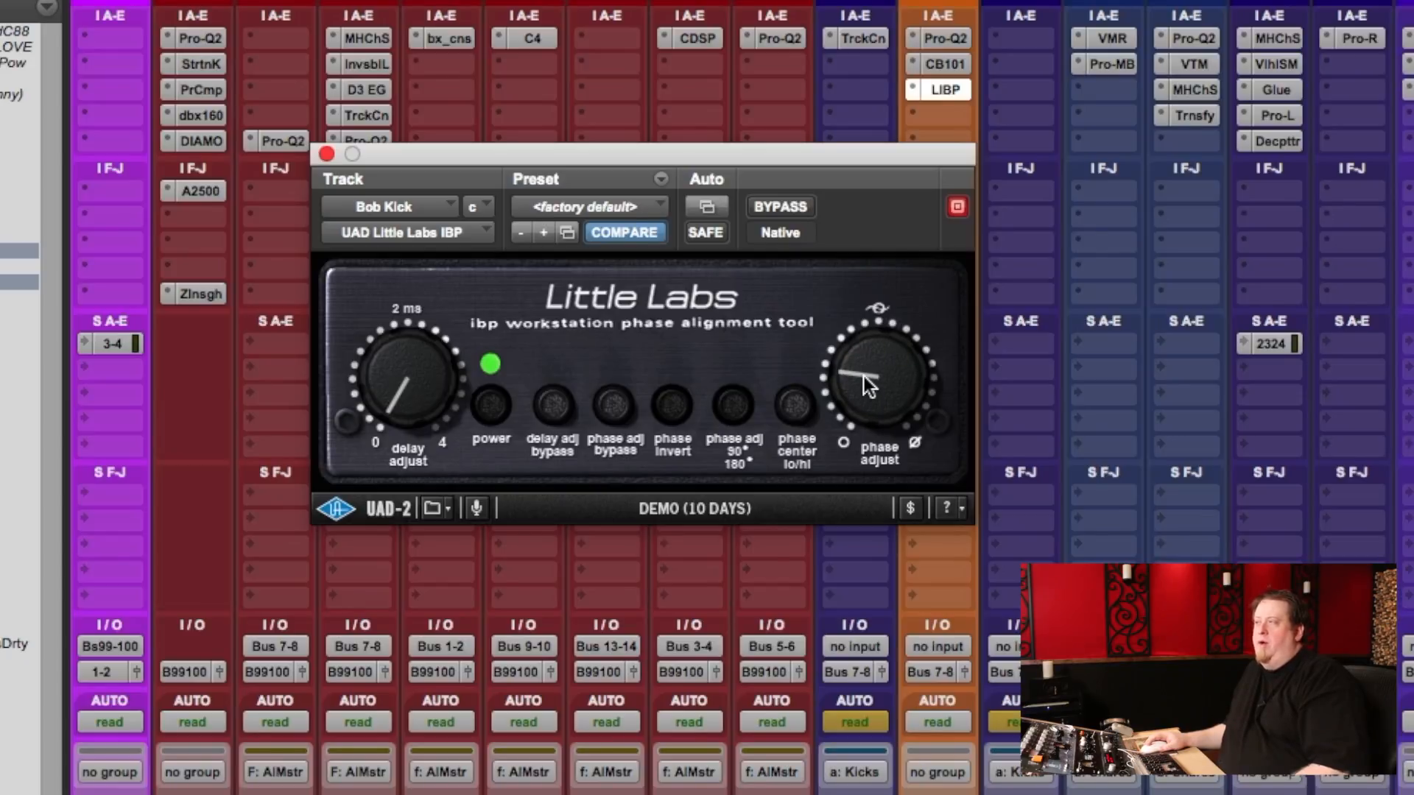
pyautogui.moveTo(870, 383); pyautogui.dragTo(904, 268)
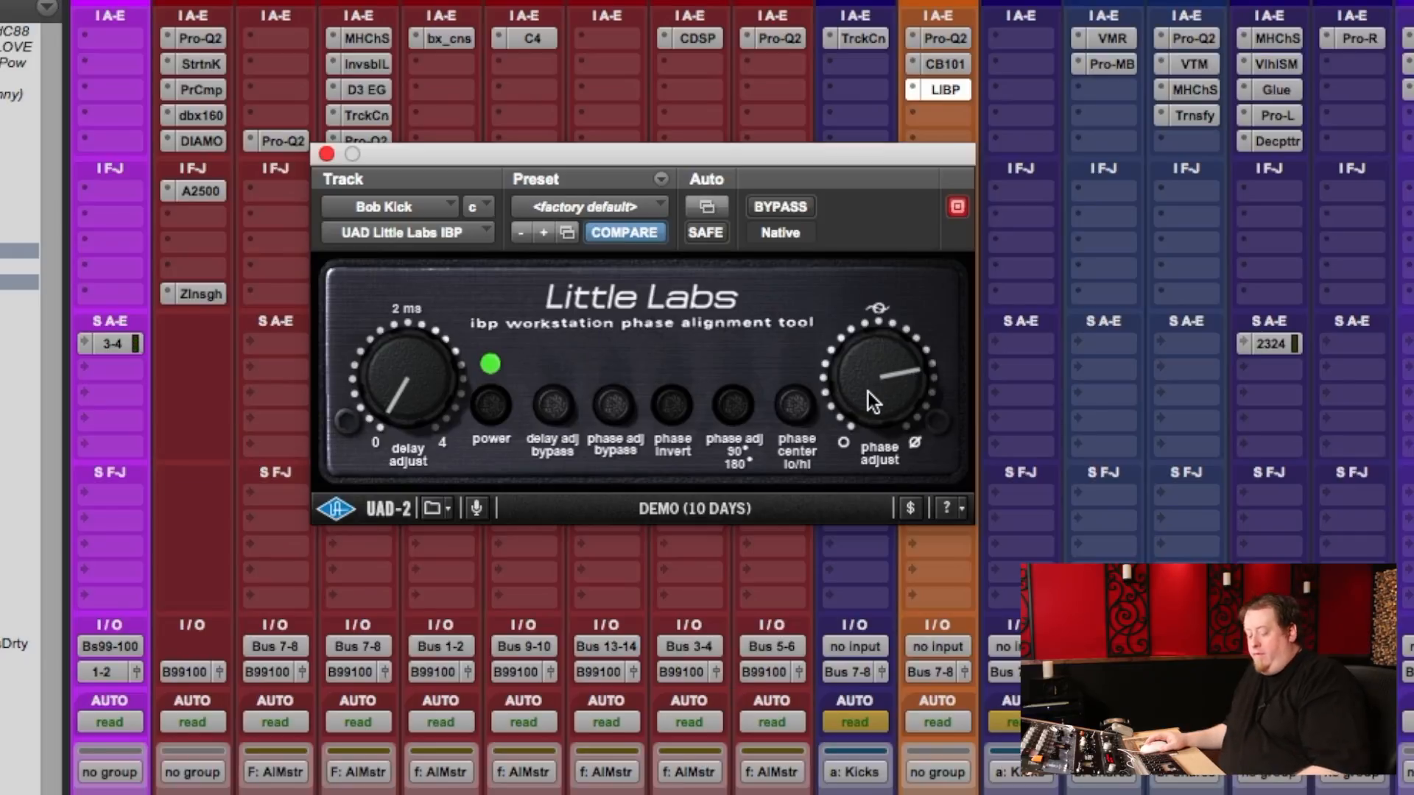
pyautogui.moveTo(868, 389); pyautogui.dragTo(882, 365)
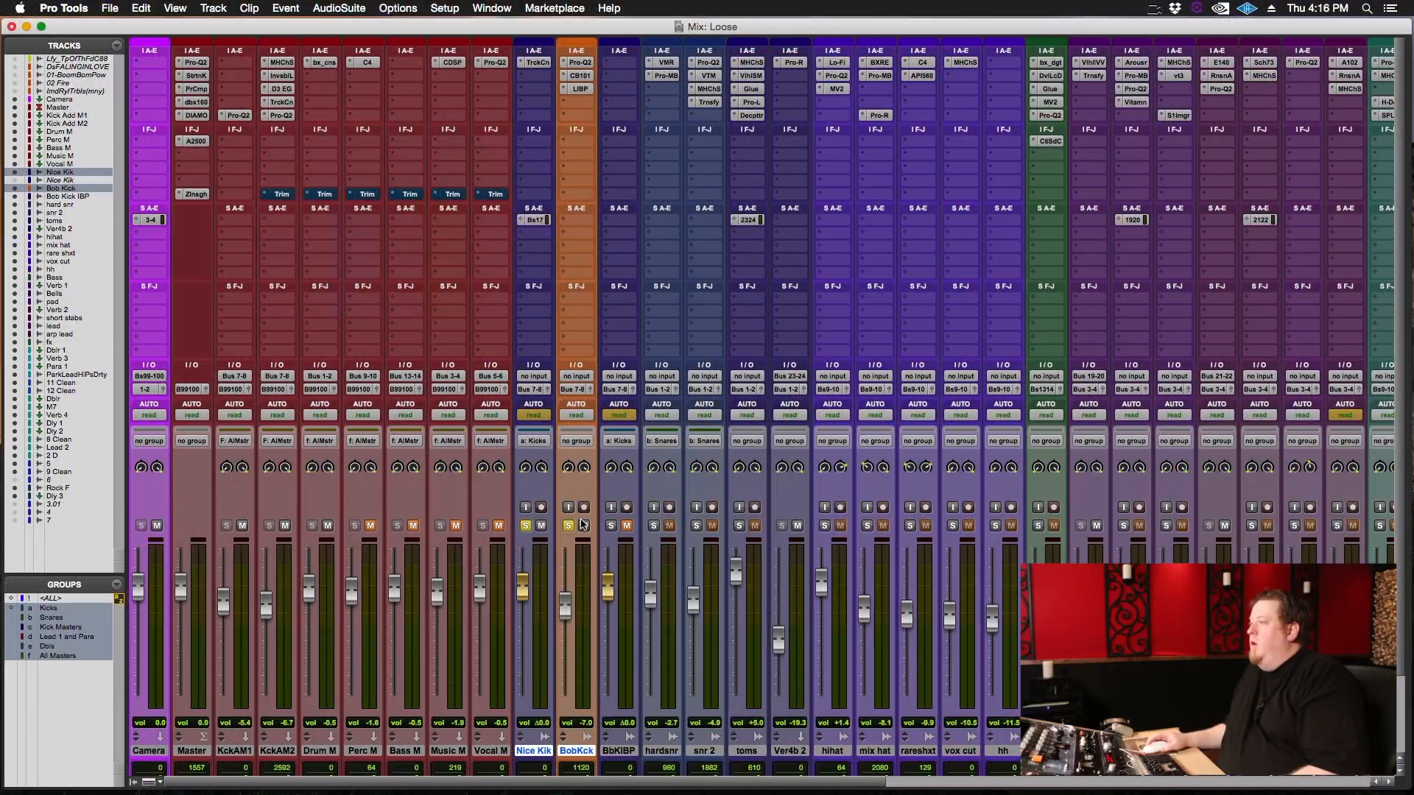
# Hide the Bob Kick track, solo the Bob Kick IBP track and select it together with Nice Kik.
pyautogui.click(578, 751)
pyautogui.rightClick(578, 751)
pyautogui.click(648, 586)
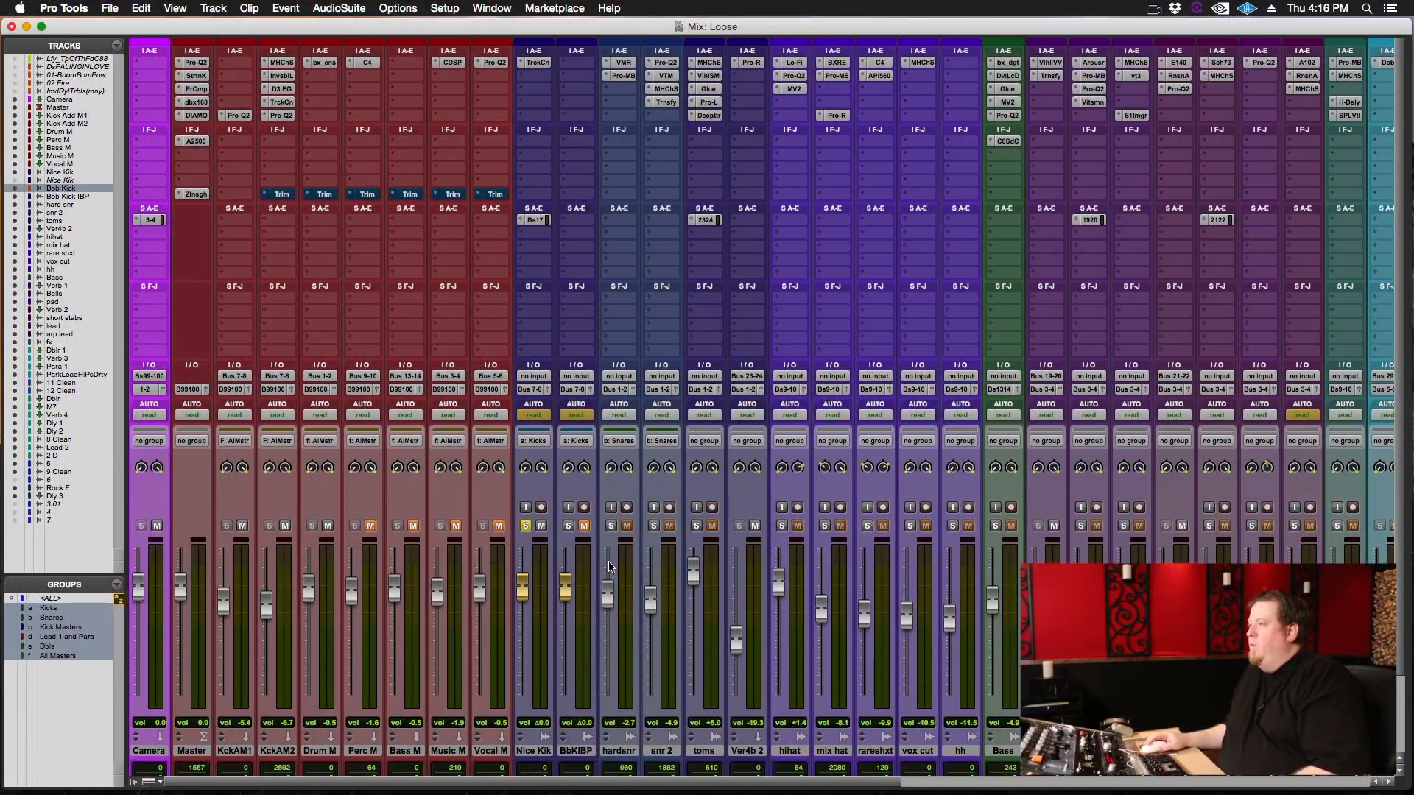
pyautogui.click(569, 526)
pyautogui.click(576, 751)
pyautogui.keyDown('shift'); pyautogui.click(535, 751); pyautogui.keyUp('shift')
# Set the Bob Kick IBP track's height to large in the Edit window.
pyautogui.press('super+equal')
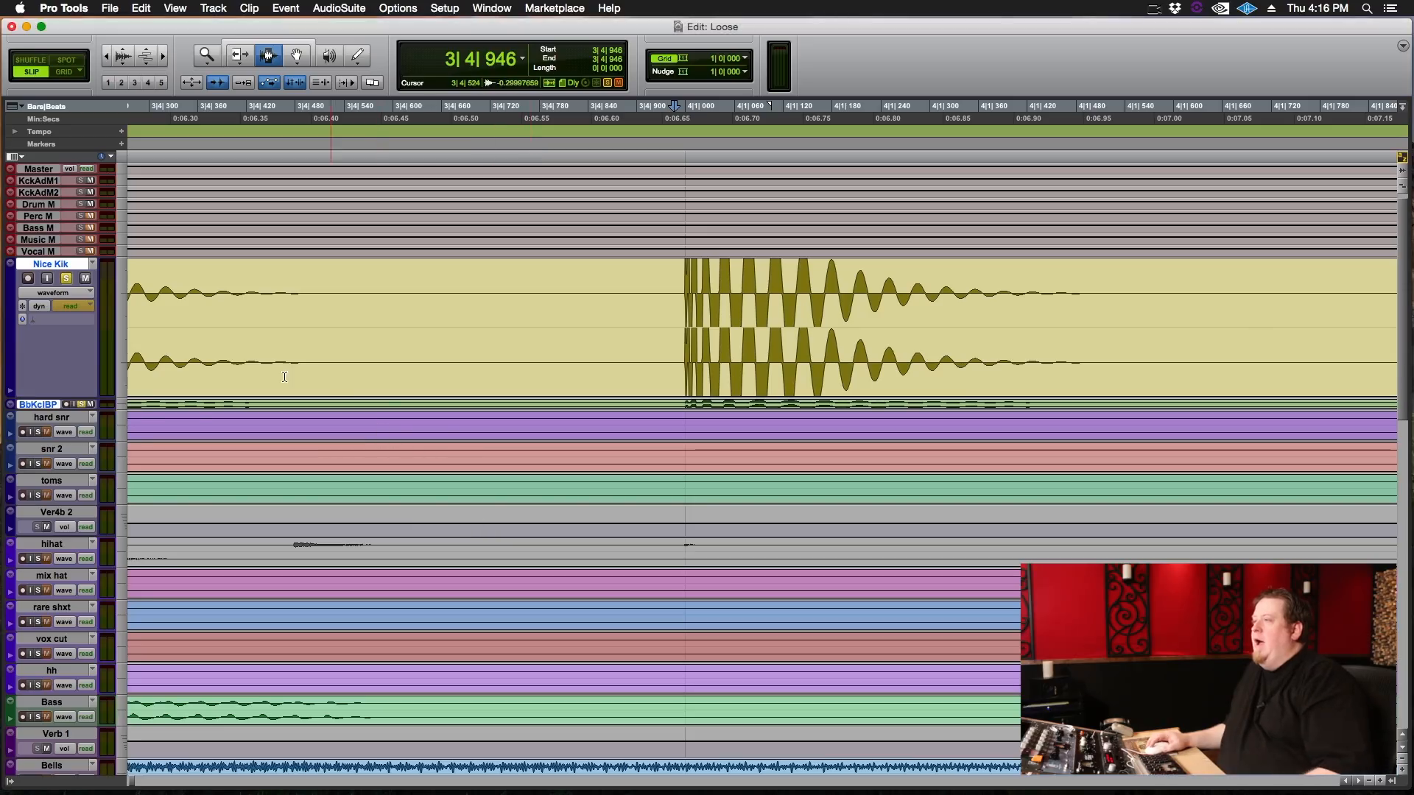
pyautogui.click(123, 406)
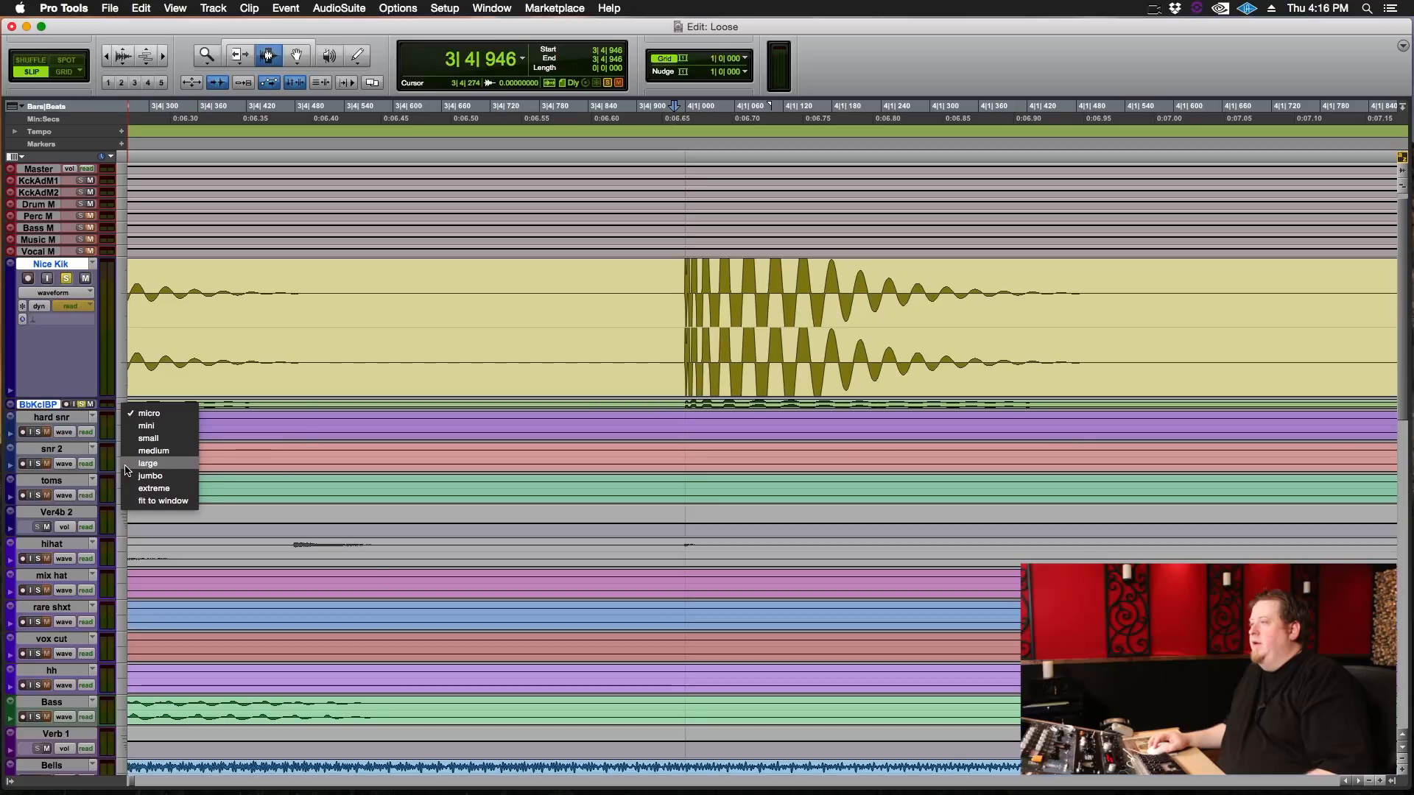
pyautogui.click(126, 466)
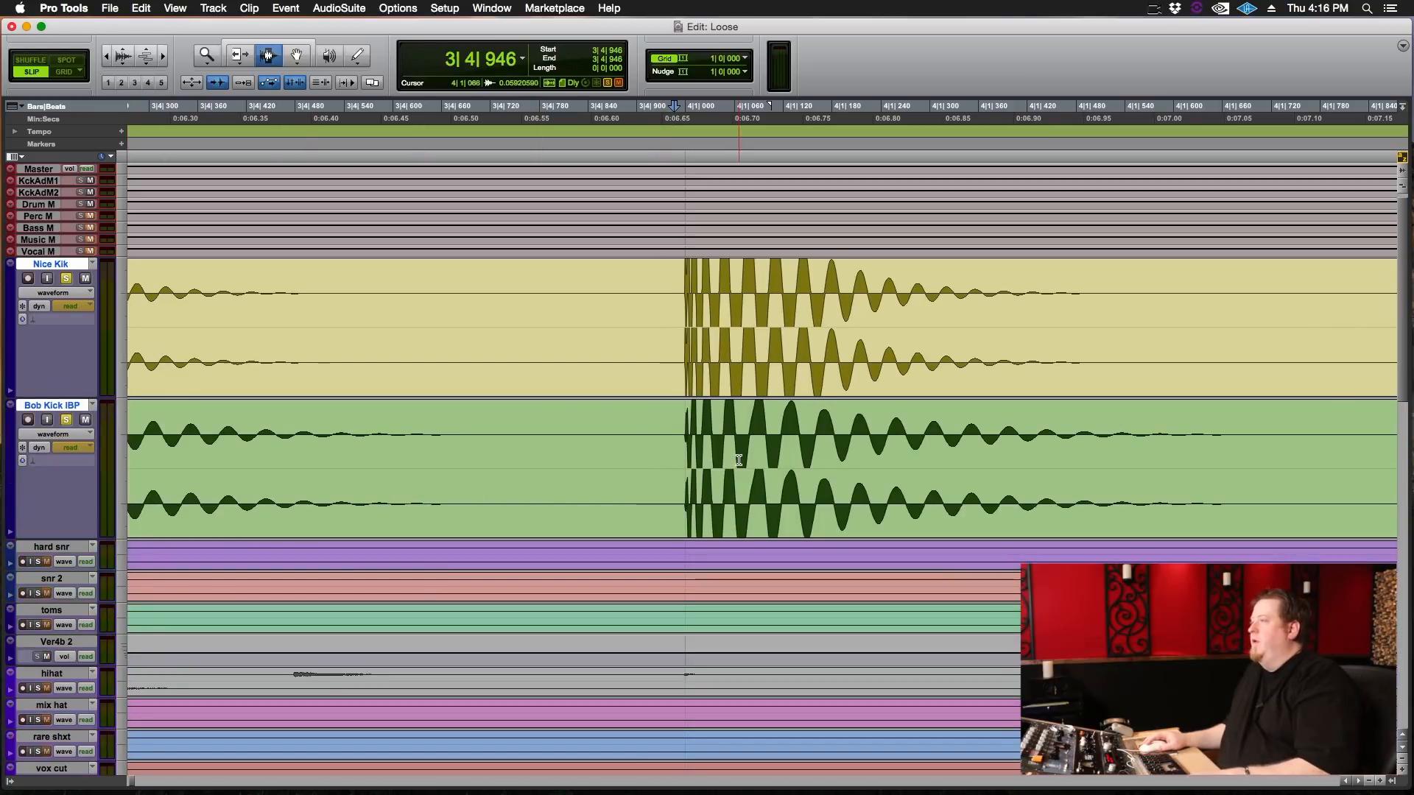
# Compare the attack and first cycles of the bar 4 kick hit on Nice Kik and Bob Kick IBP, marking matching peaks and troughs.
pyautogui.click(700, 460)
pyautogui.press('t')
pyautogui.press('t')
pyautogui.press('t')
pyautogui.press('t')
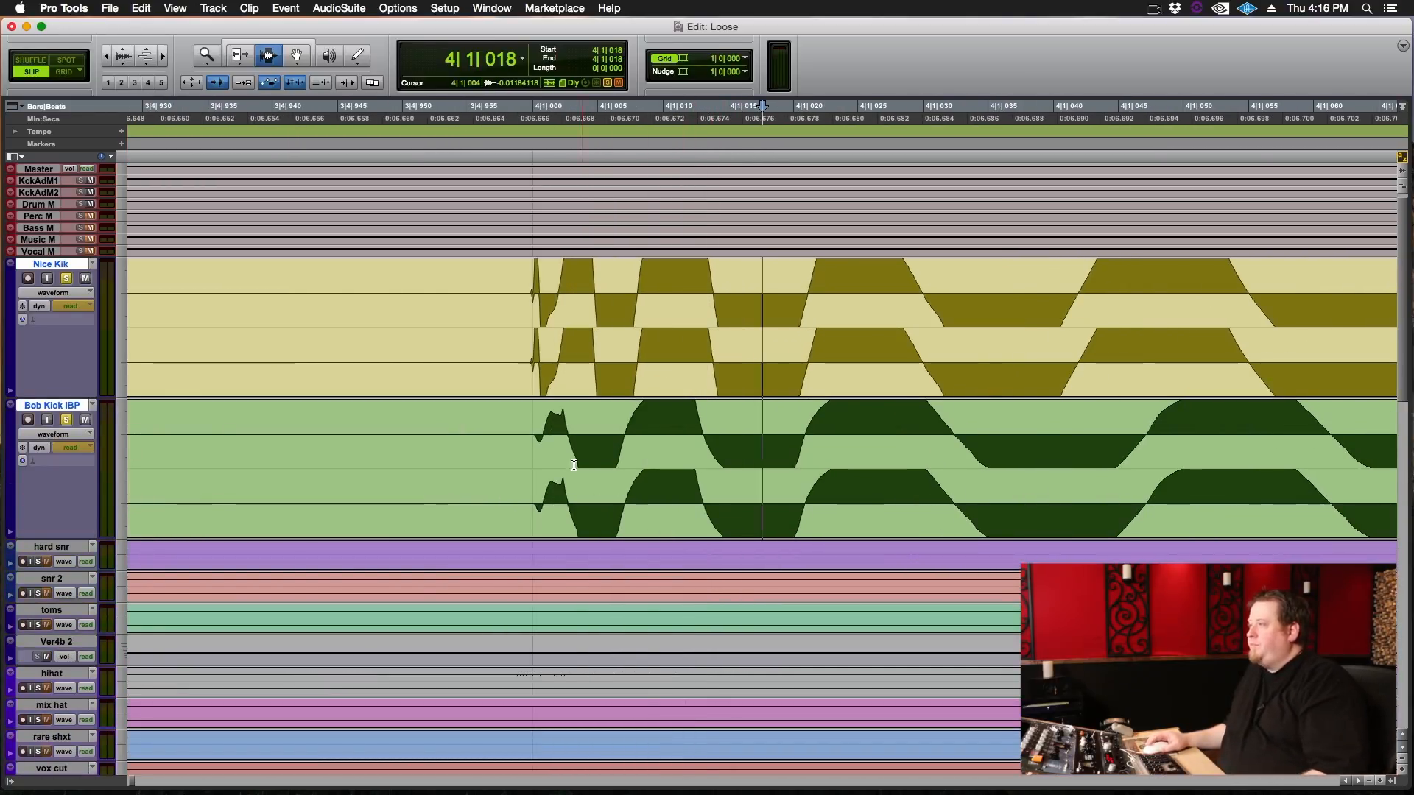
pyautogui.hscroll(-5, 853, 457)
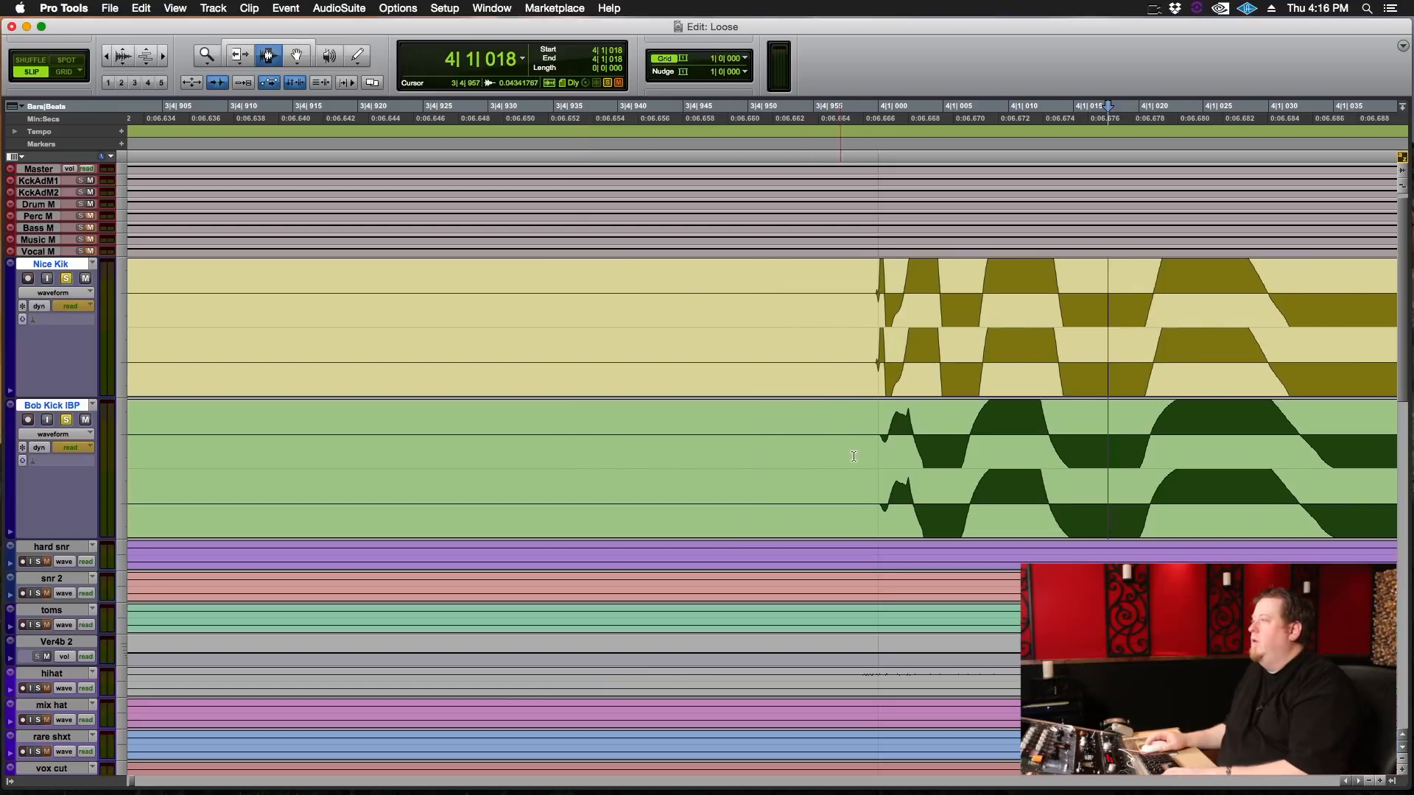
pyautogui.hscroll(3, 854, 456)
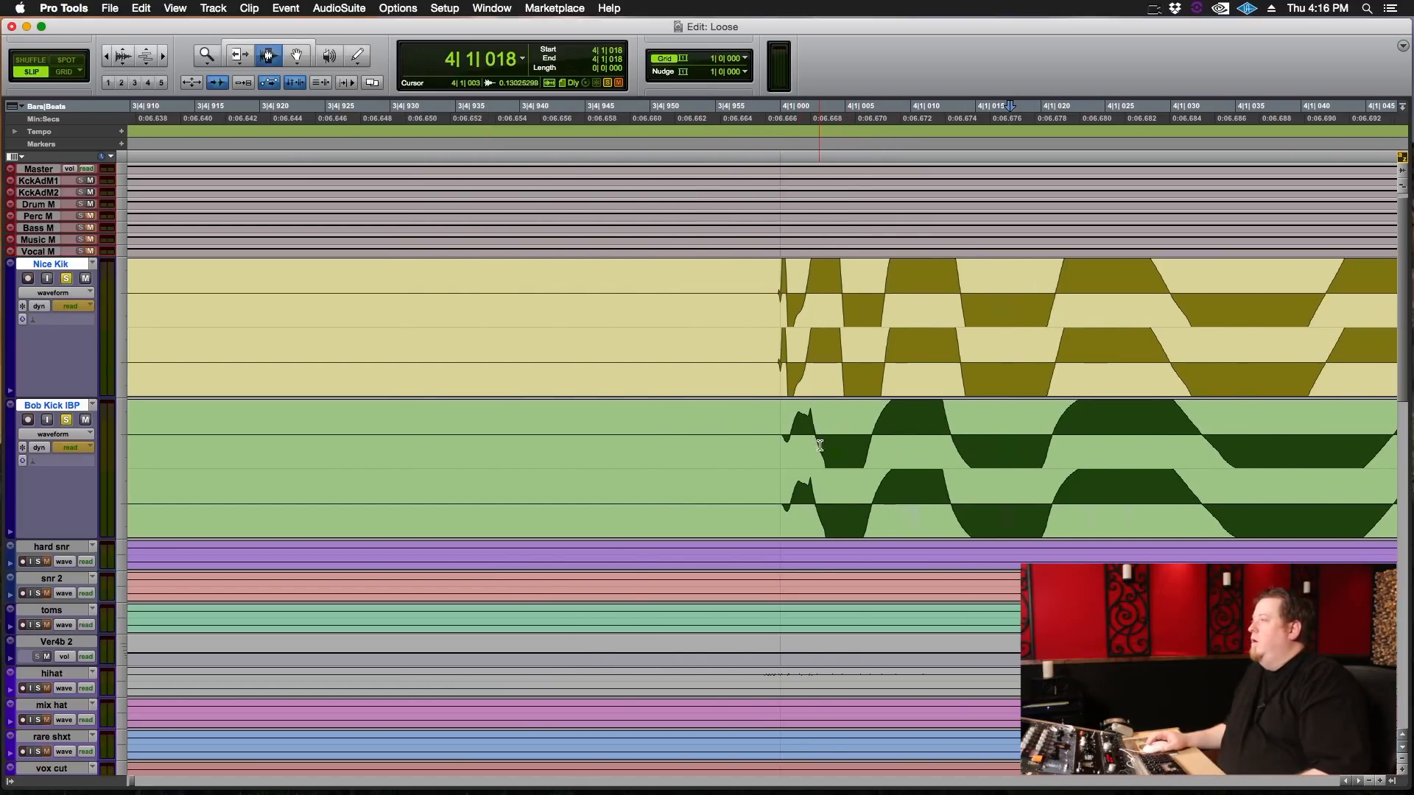
pyautogui.hscroll(1, 819, 446)
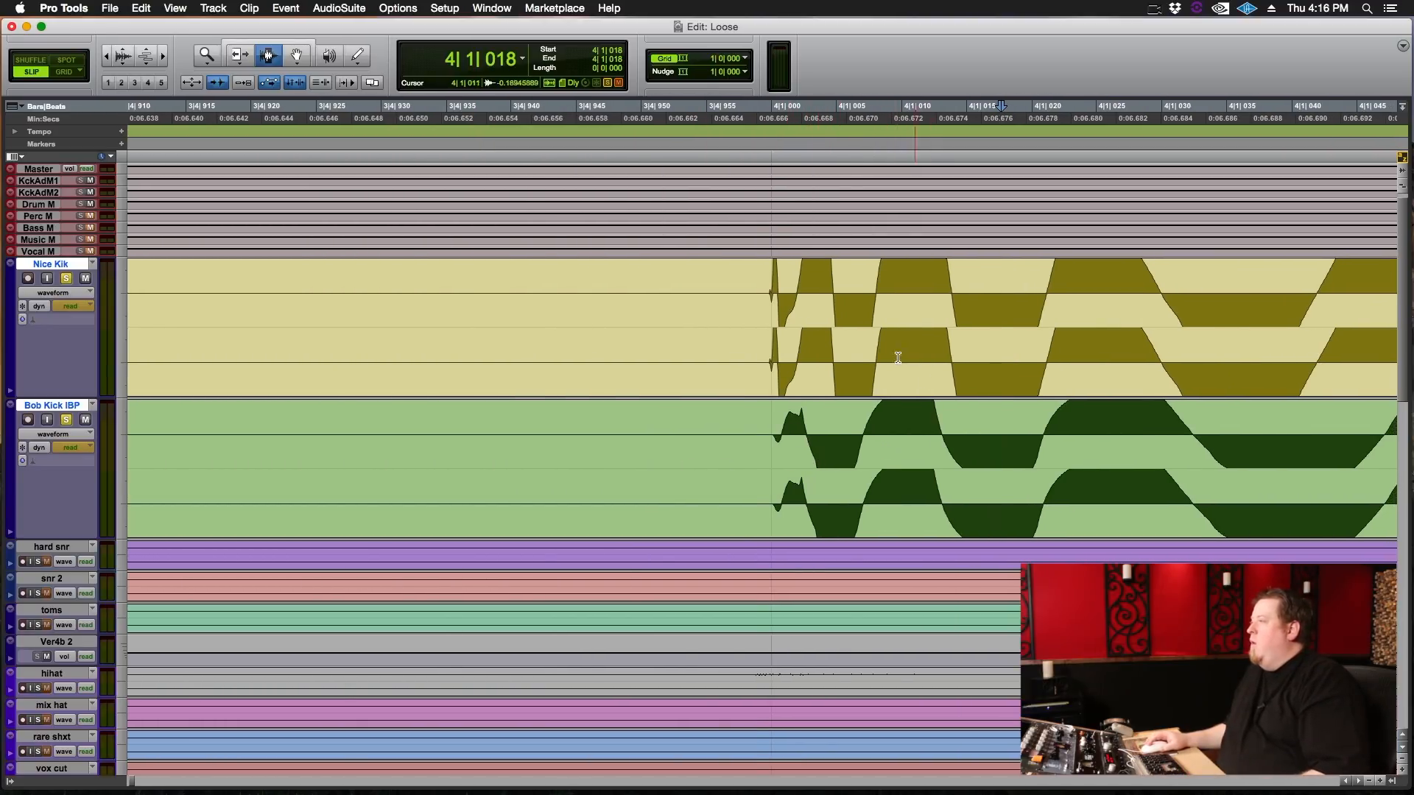
pyautogui.moveTo(866, 387); pyautogui.dragTo(849, 469)
pyautogui.moveTo(909, 379); pyautogui.dragTo(922, 455)
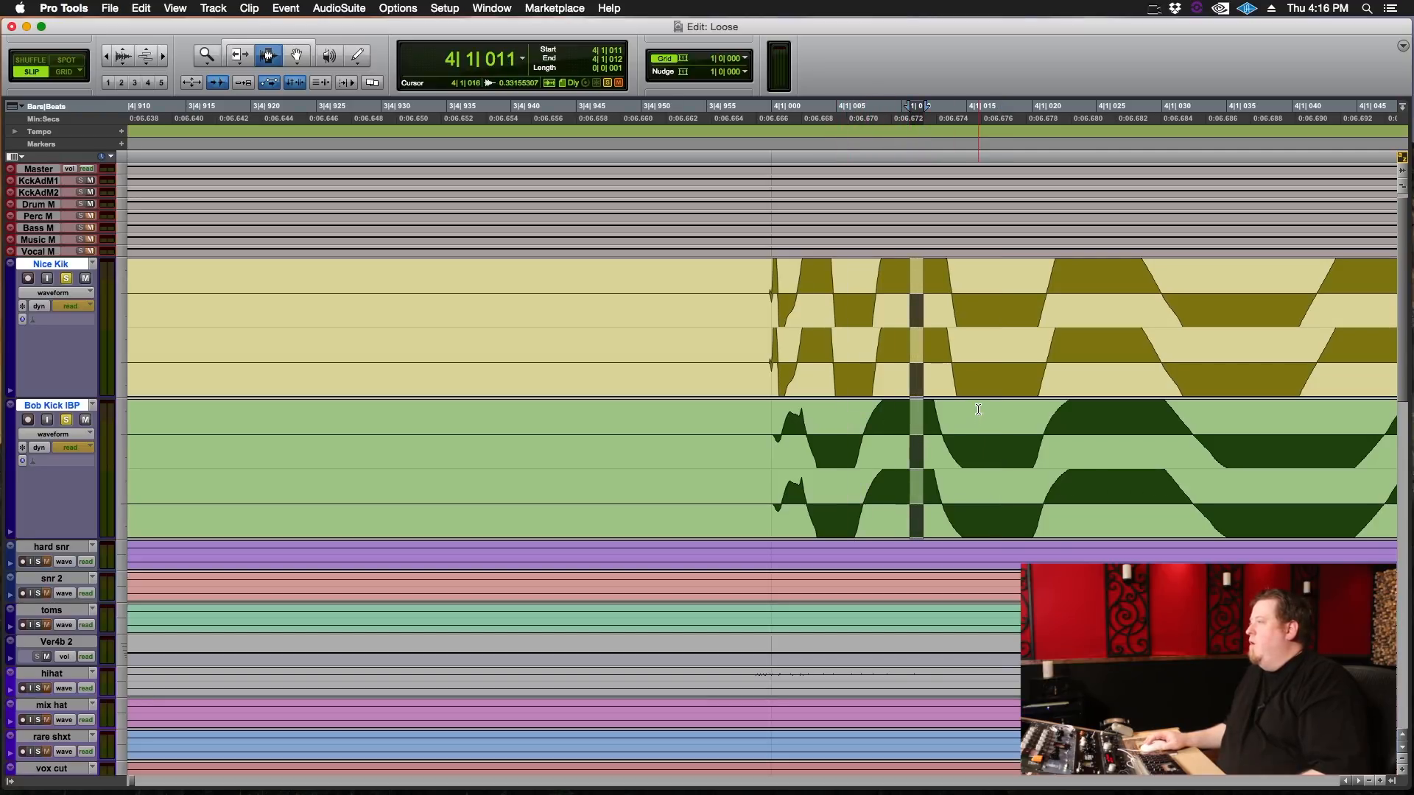
pyautogui.moveTo(977, 409); pyautogui.dragTo(1137, 431)
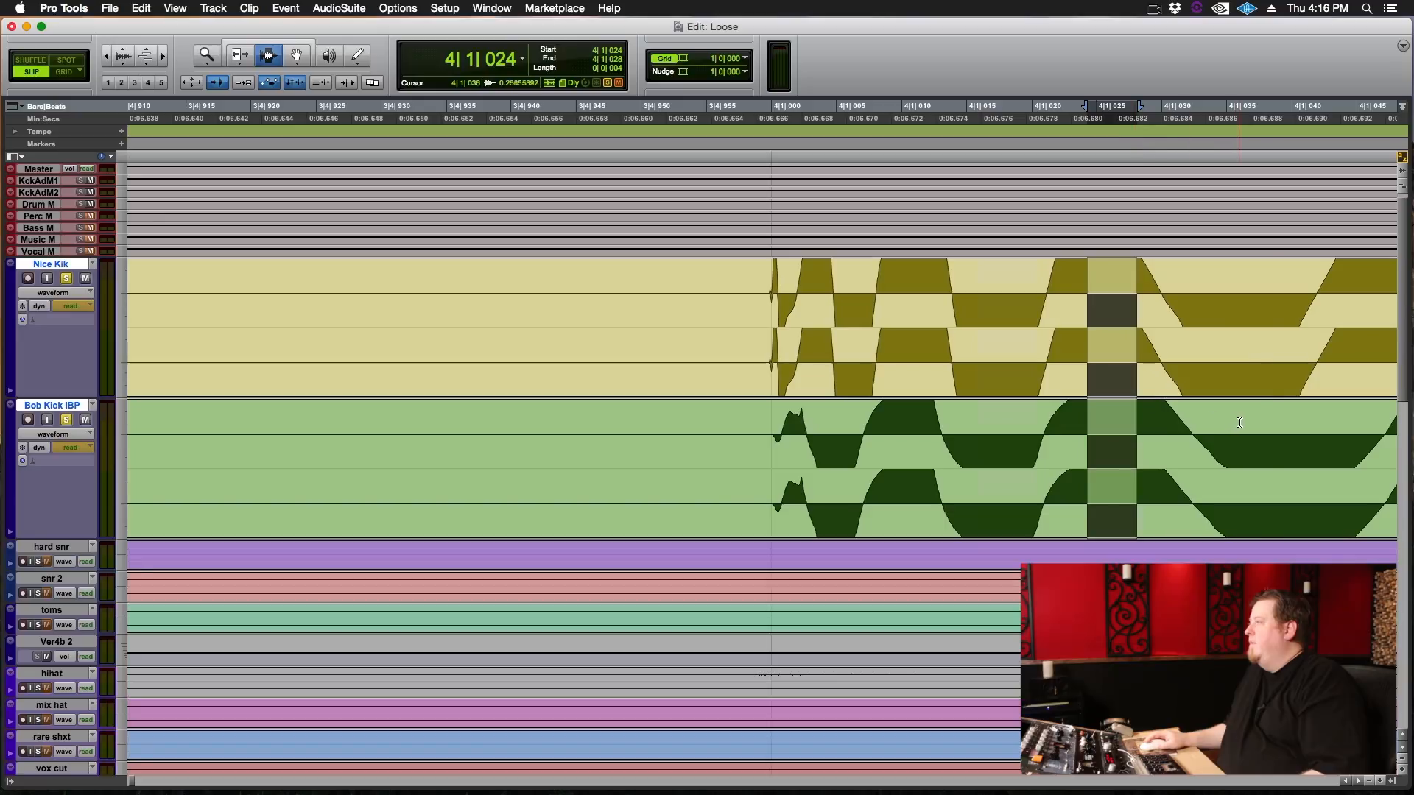
pyautogui.moveTo(1267, 412); pyautogui.dragTo(1319, 441)
# Check the following cycles of both kicks between about 4|1|050 and 4|1|084, marking where their phase begins to differ.
pyautogui.hscroll(10, 1105, 420)
pyautogui.moveTo(922, 405); pyautogui.dragTo(947, 404)
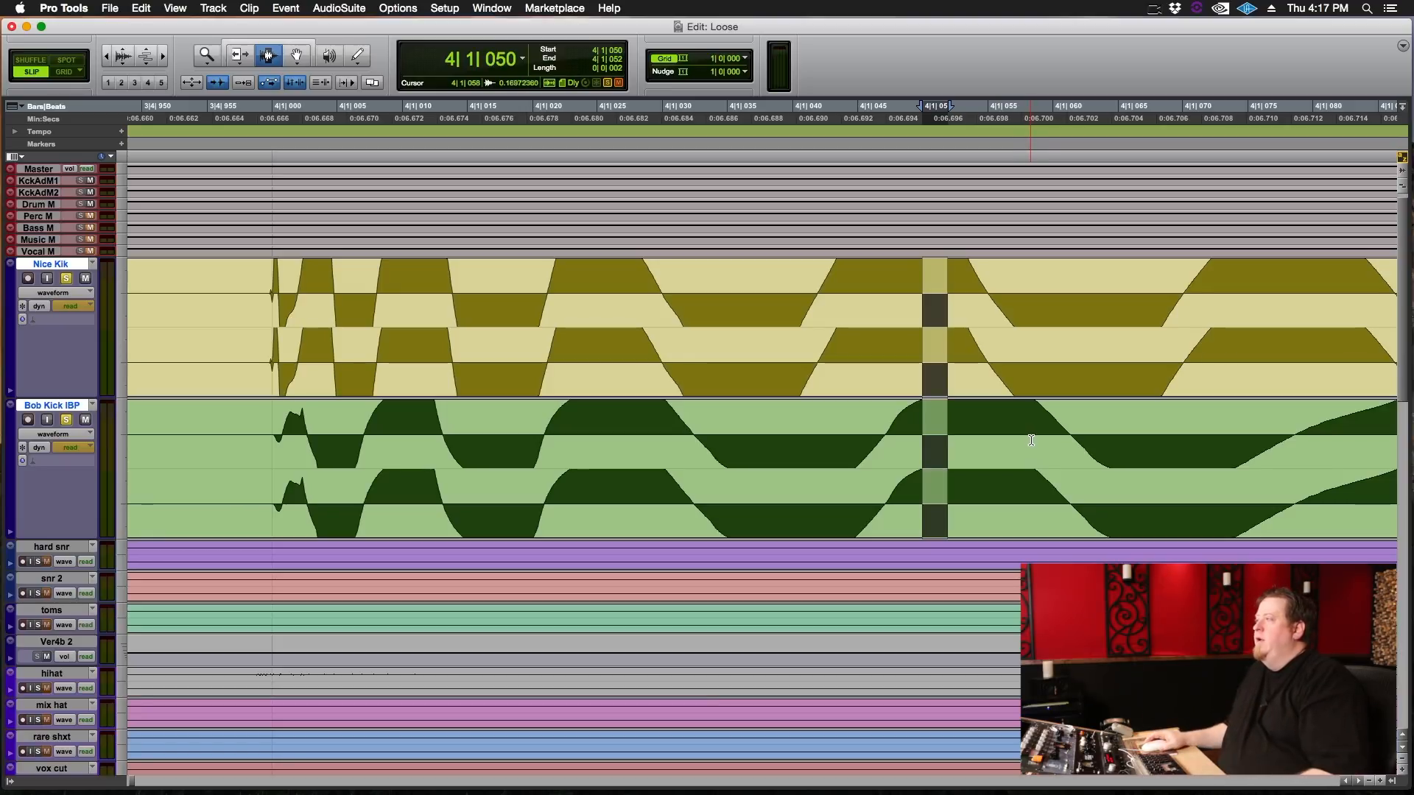
pyautogui.hscroll(3, 1024, 436)
pyautogui.moveTo(987, 434); pyautogui.dragTo(1013, 427)
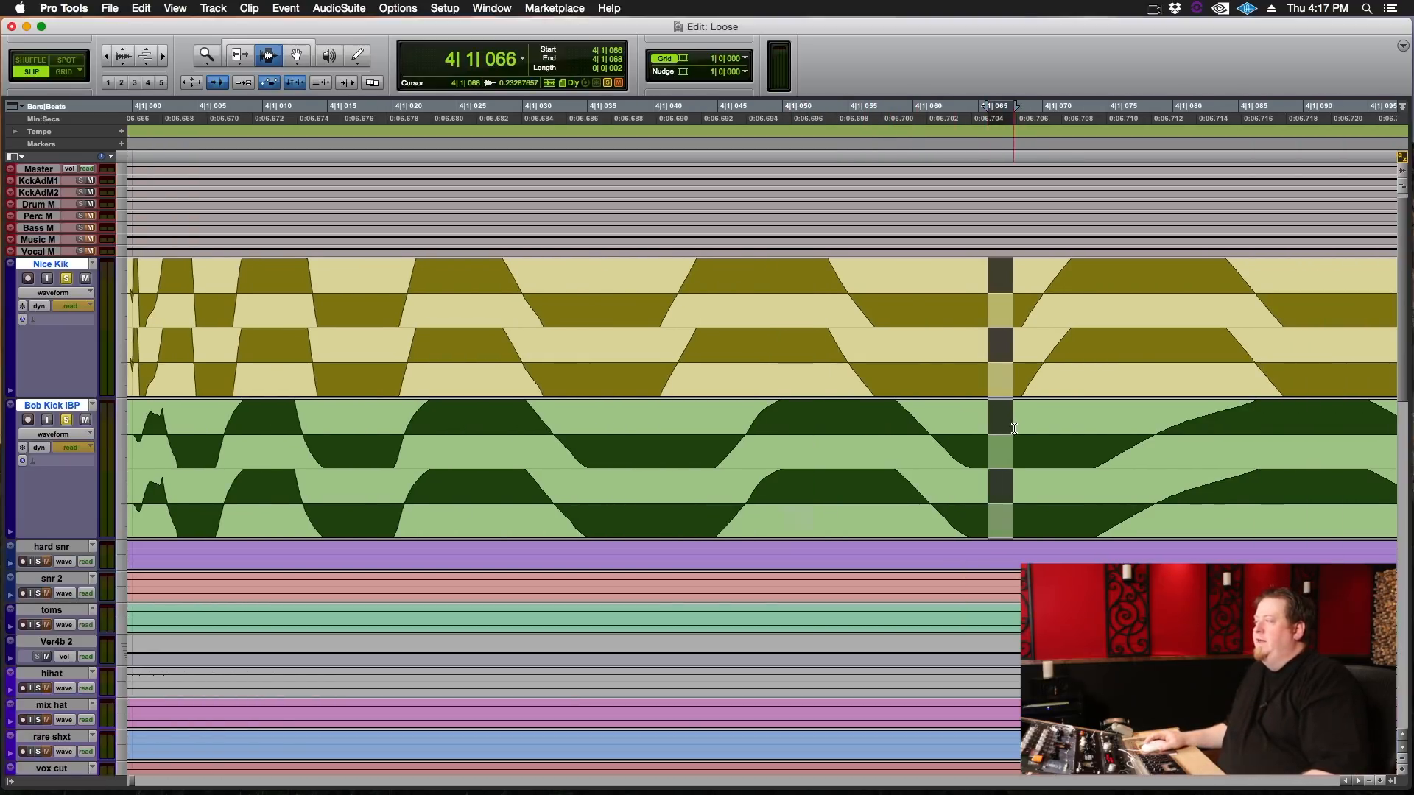
pyautogui.hscroll(9, 1016, 434)
pyautogui.moveTo(804, 403); pyautogui.dragTo(817, 403)
pyautogui.hscroll(1, 1067, 451)
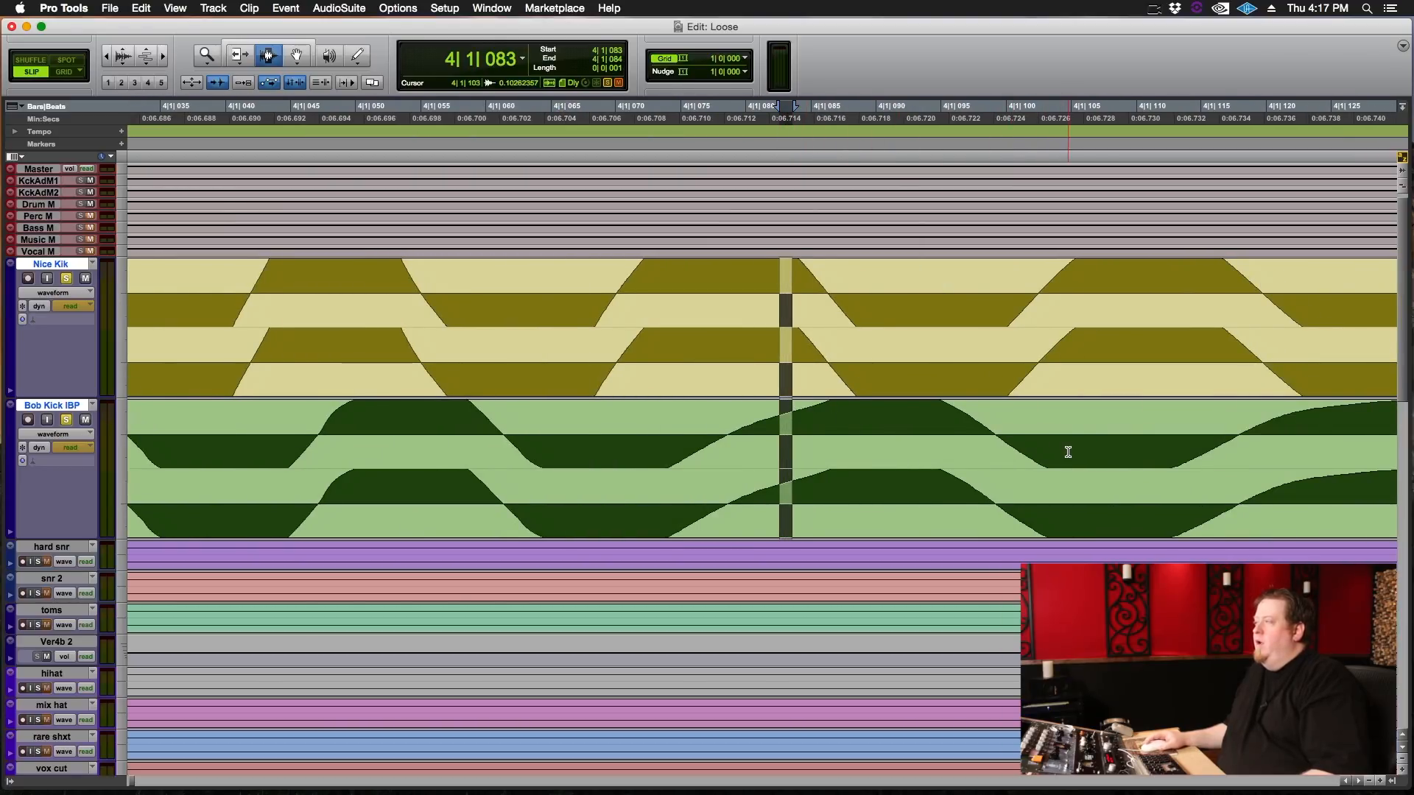
# Compare the decaying tails of the Nice Kik and Bob Kick IBP hits, then review the whole hit on both tracks.
pyautogui.hscroll(5, 1067, 452)
pyautogui.press('r')
pyautogui.press('r')
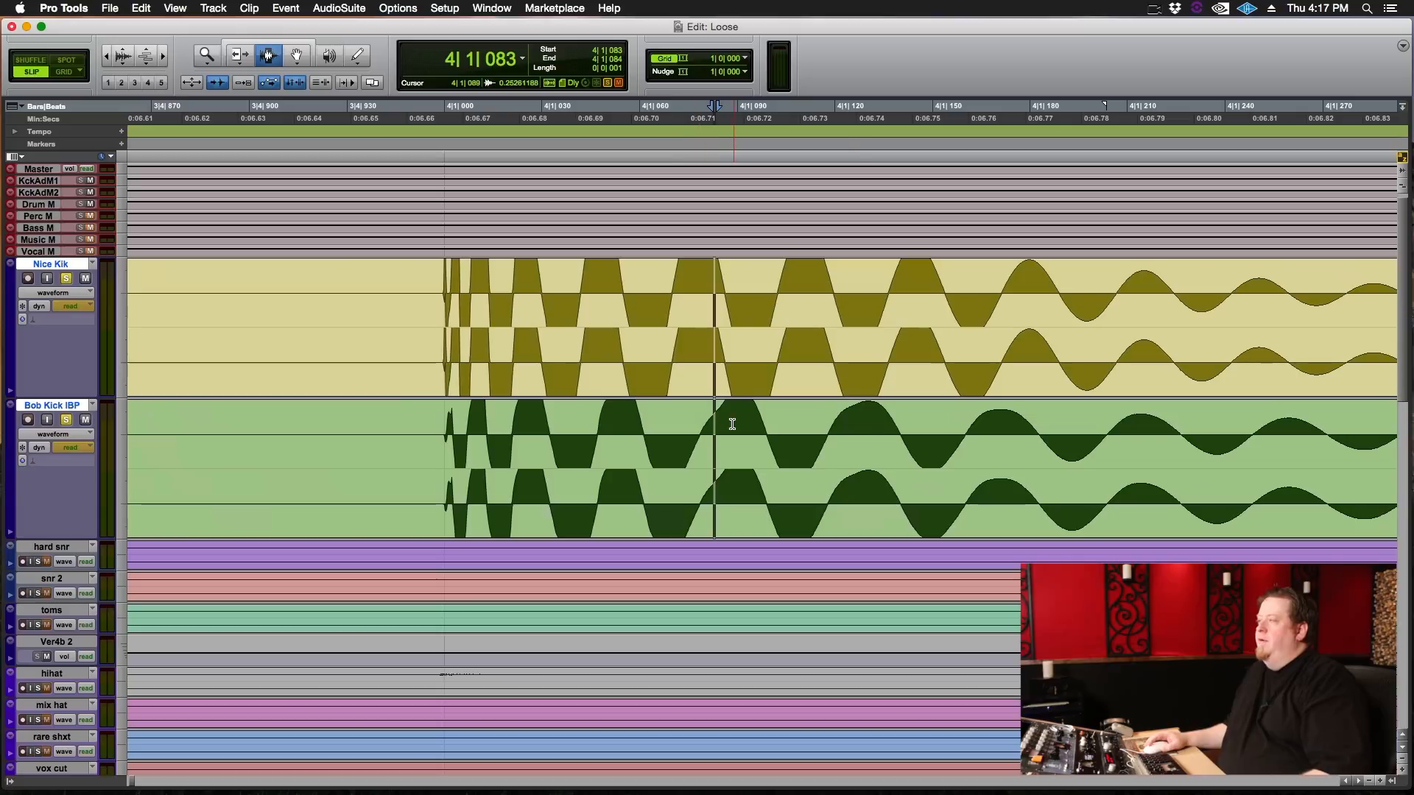
pyautogui.hscroll(3, 988, 454)
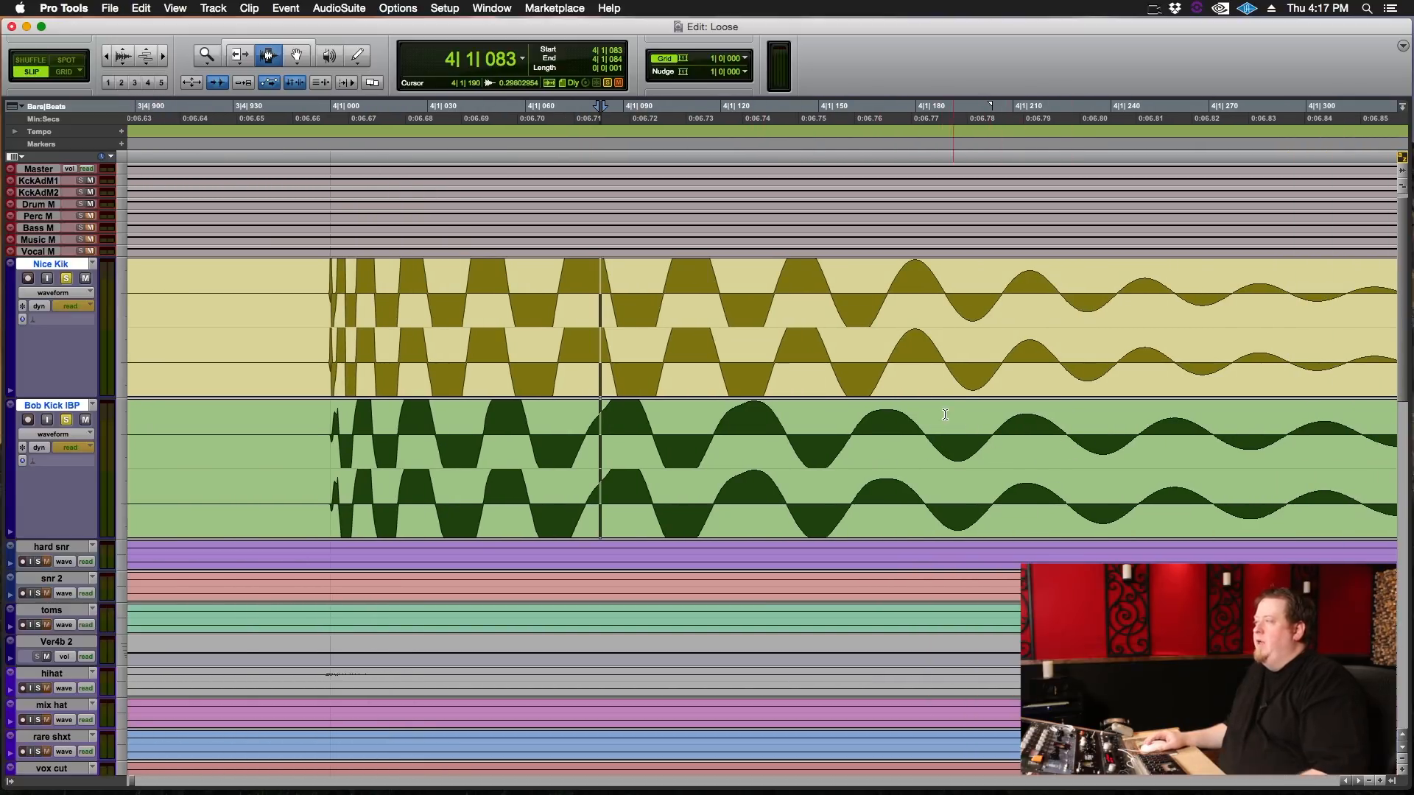
pyautogui.moveTo(702, 423); pyautogui.dragTo(844, 422)
pyautogui.moveTo(936, 422); pyautogui.dragTo(1228, 422)
pyautogui.click(949, 454)
pyautogui.press('super+bracketleft')
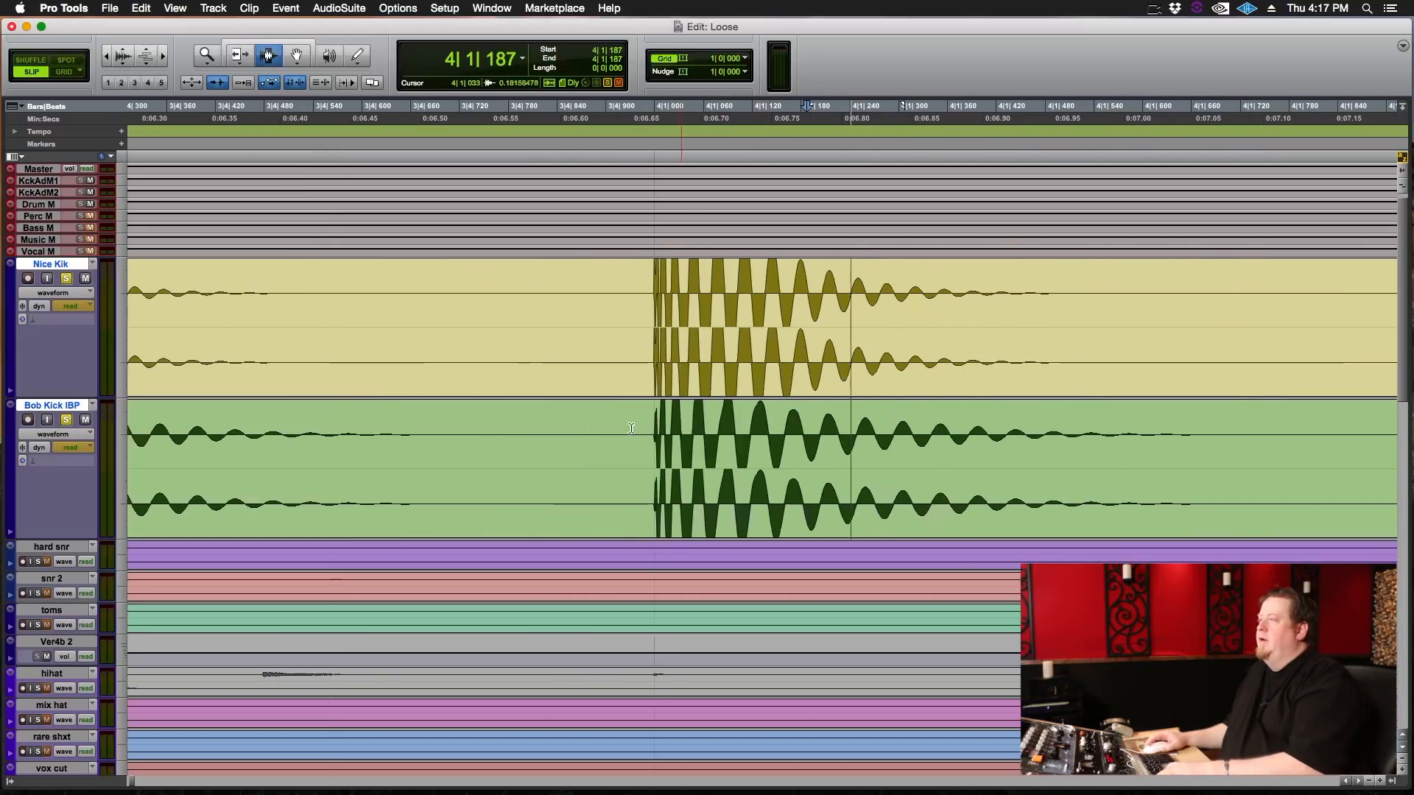